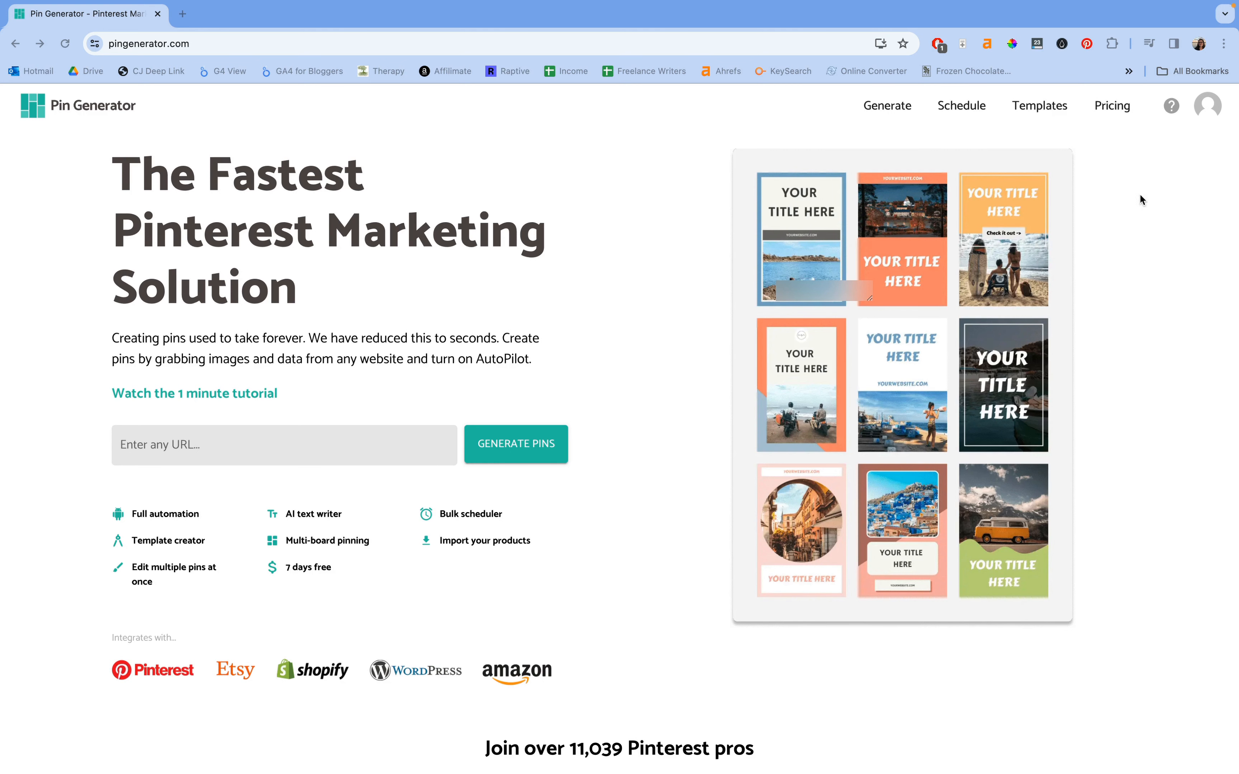
# Review the annual price and monthly pin credits of the Starter plan on the pricing page, and return to the home page.
pyautogui.click(1112, 105)
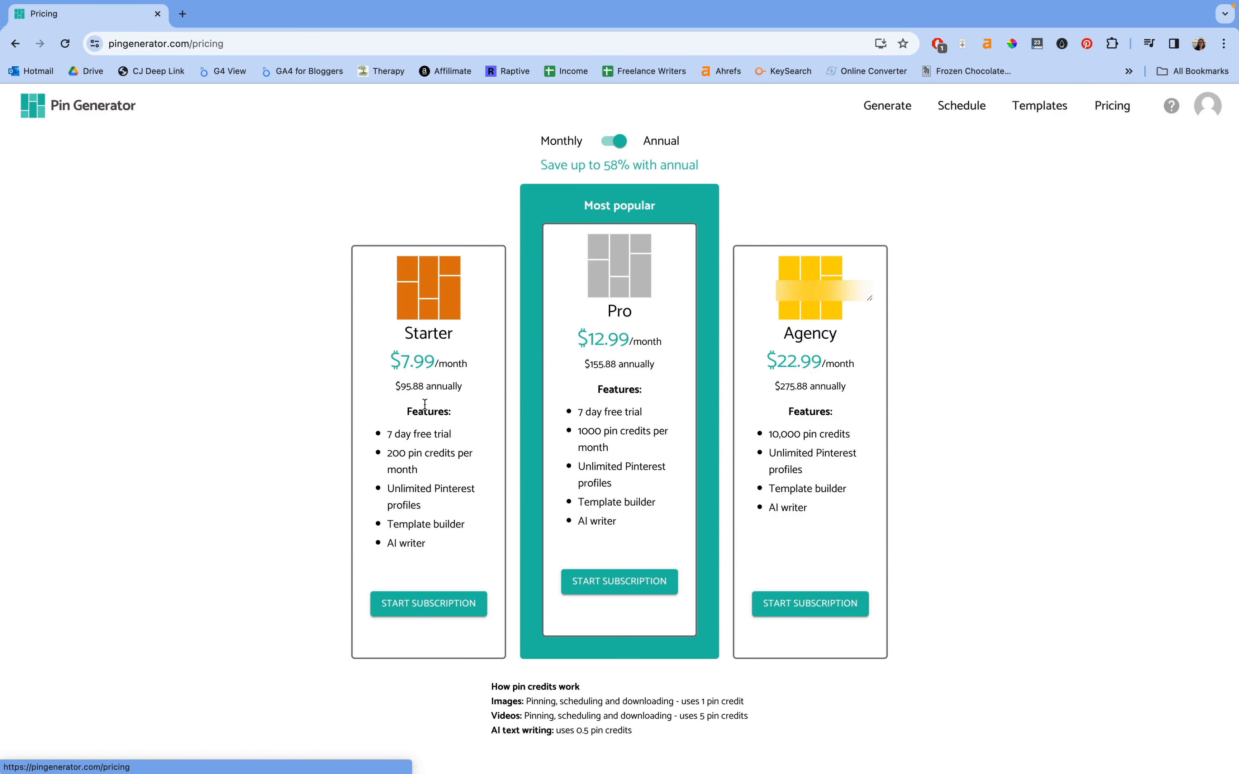
pyautogui.moveTo(398, 392); pyautogui.dragTo(474, 385)
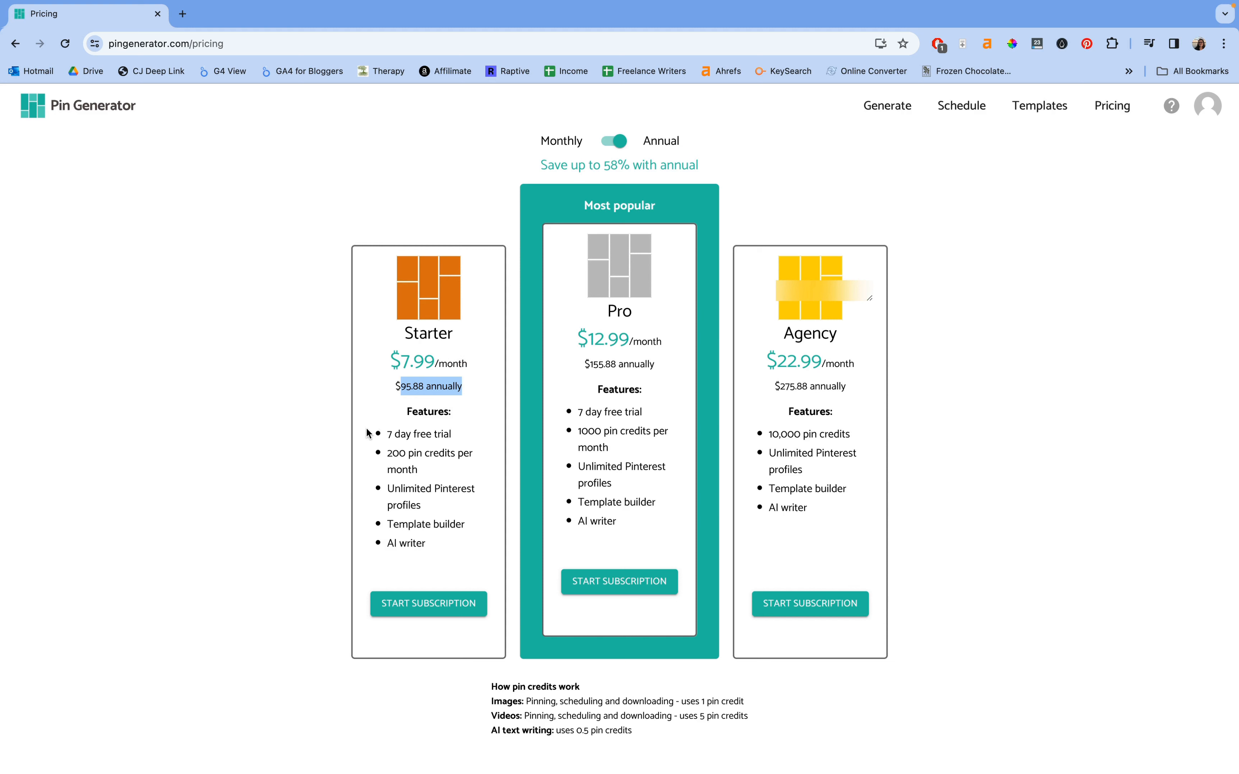
pyautogui.tripleClick(402, 450)
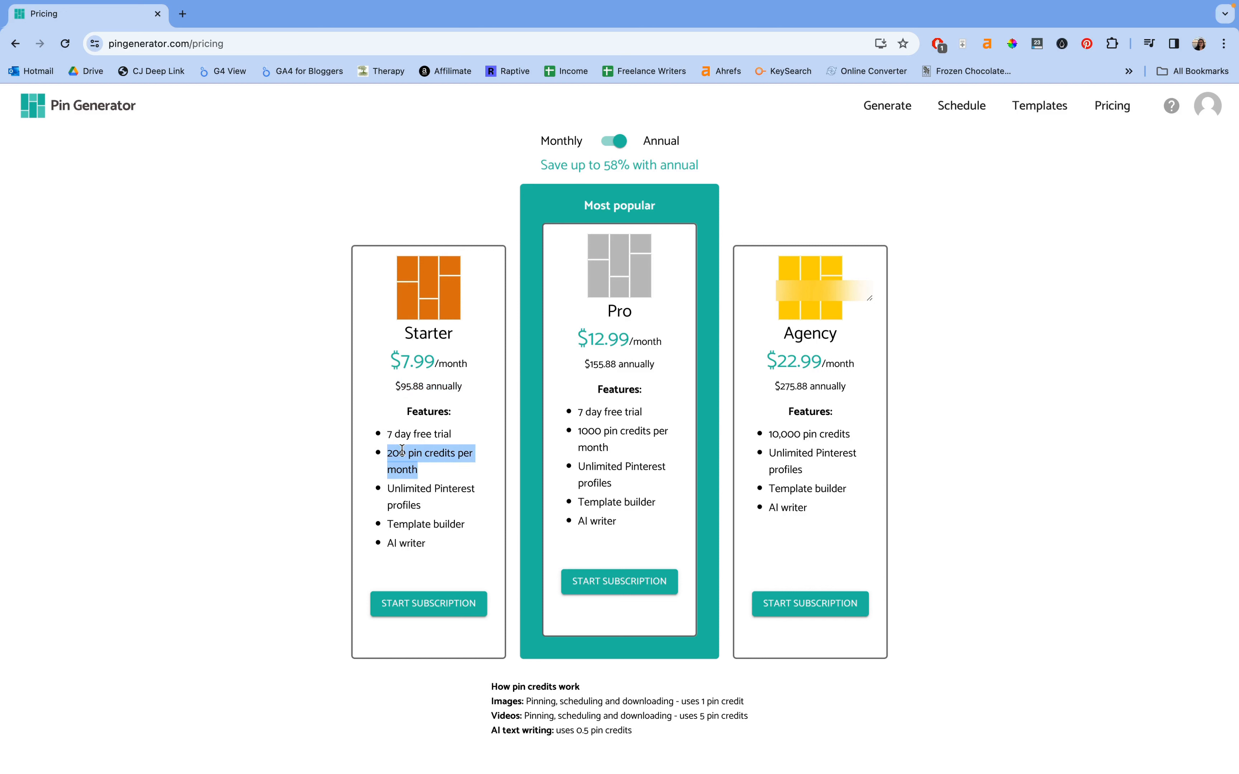
pyautogui.click(433, 450)
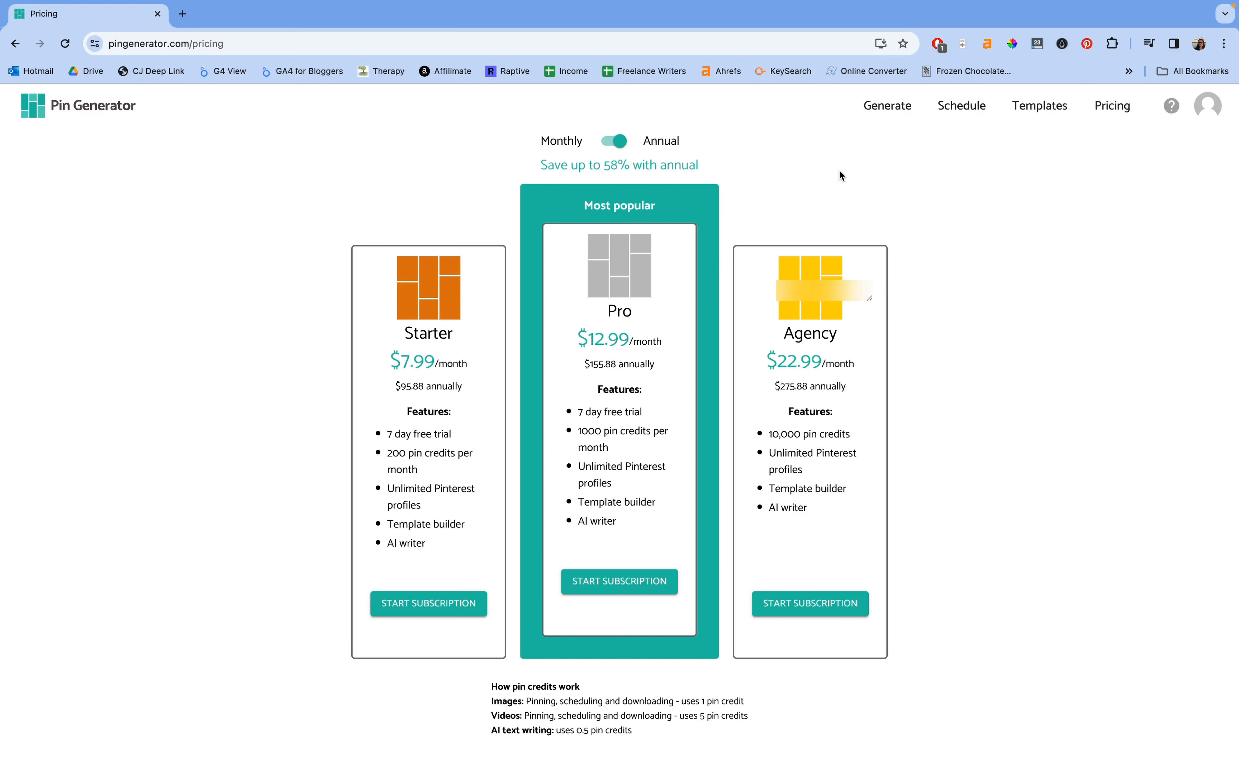
pyautogui.click(128, 106)
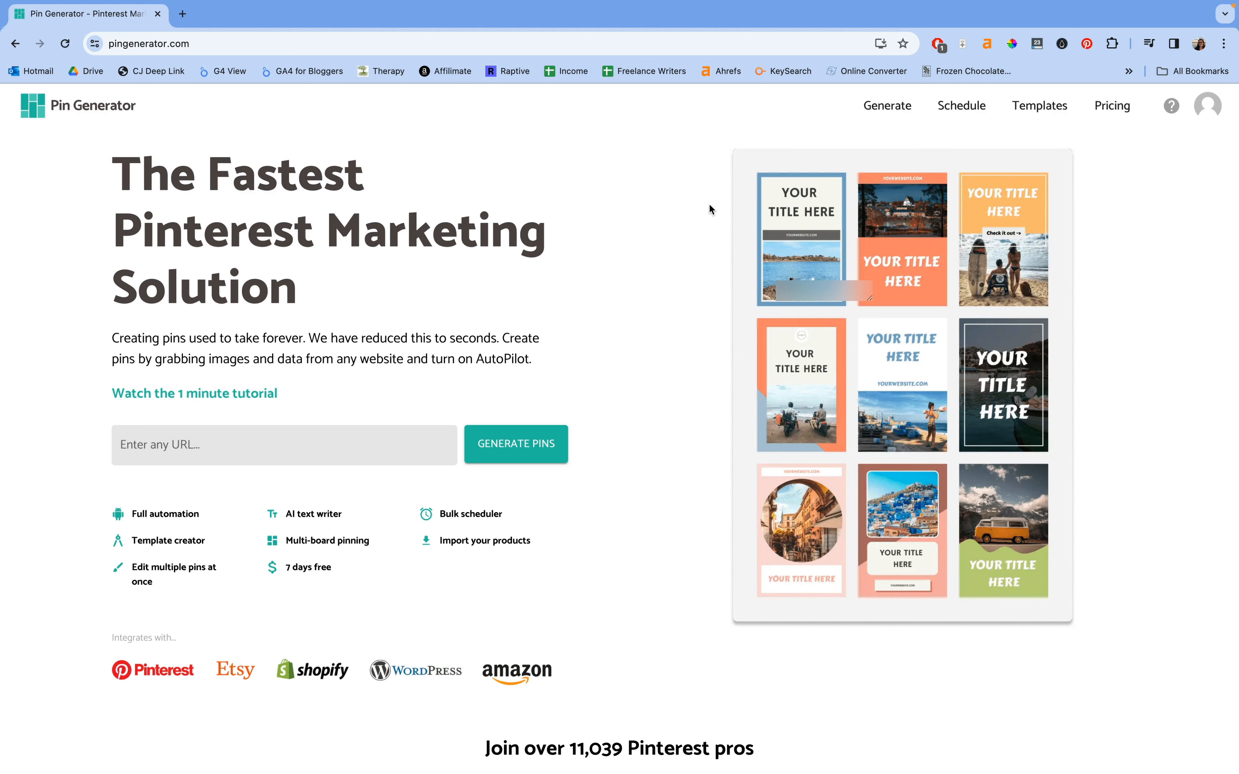
# Examine the pins per day, posting time windows and timezone in the pin scheduling settings, leaving them without saving.
pyautogui.click(950, 118)
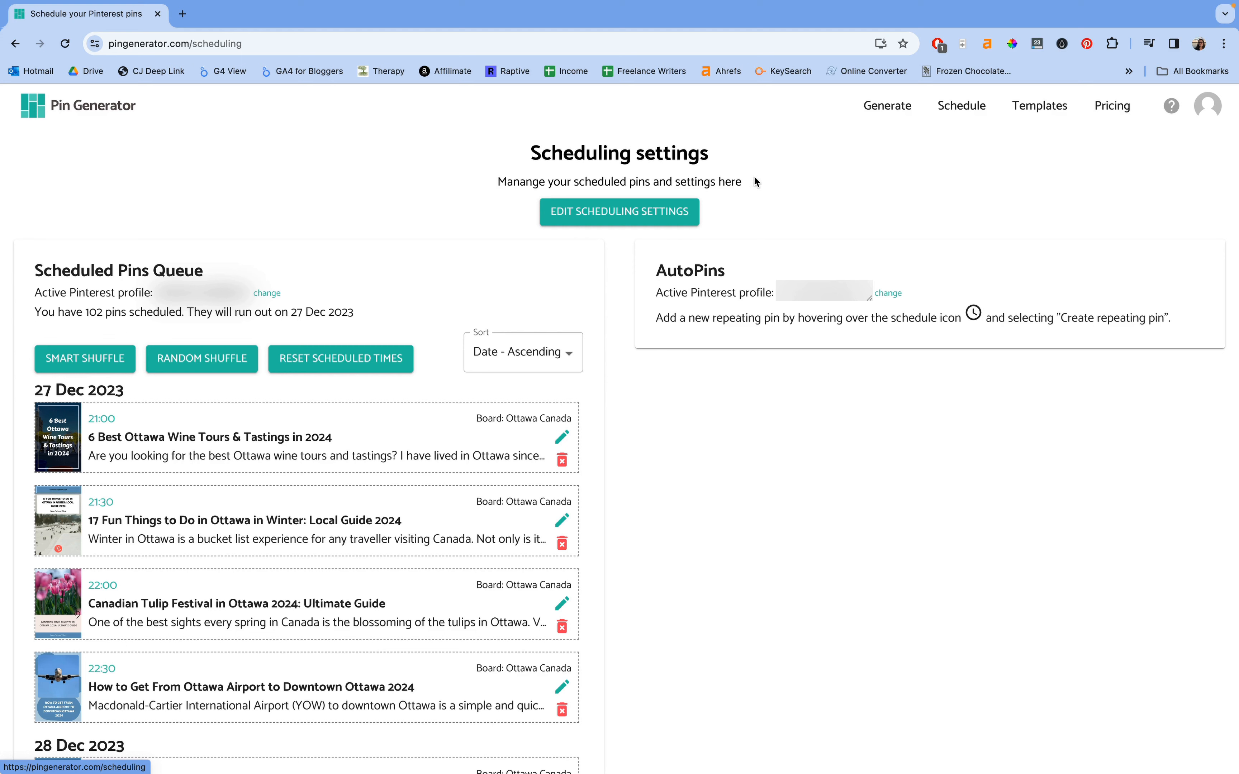
pyautogui.click(635, 220)
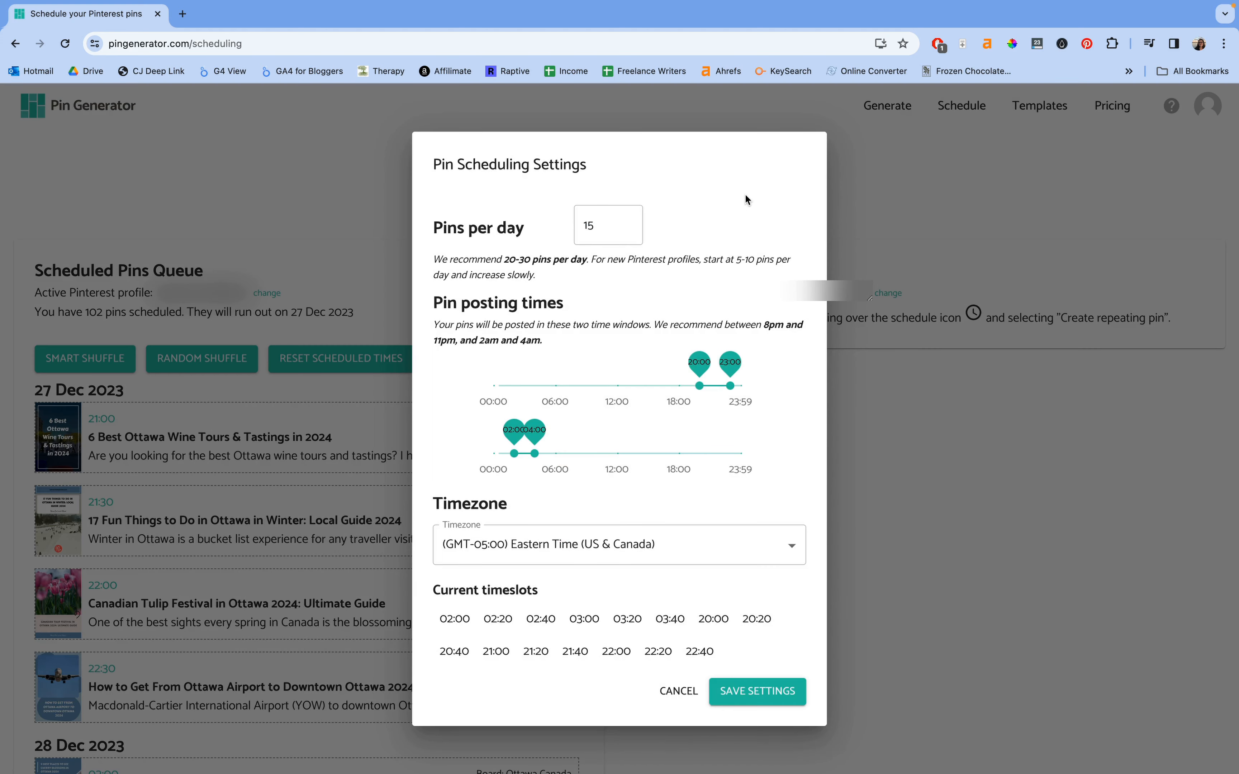
pyautogui.click(712, 268)
pyautogui.click(677, 694)
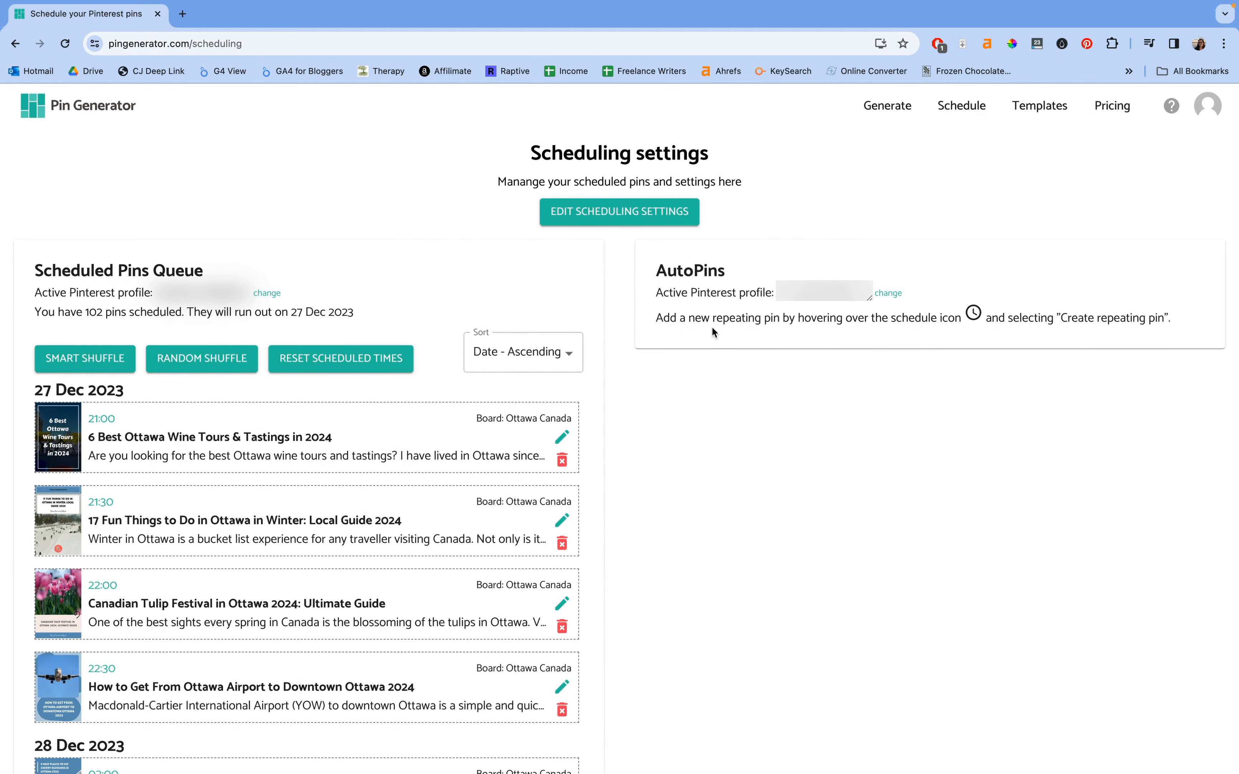
pyautogui.click(680, 220)
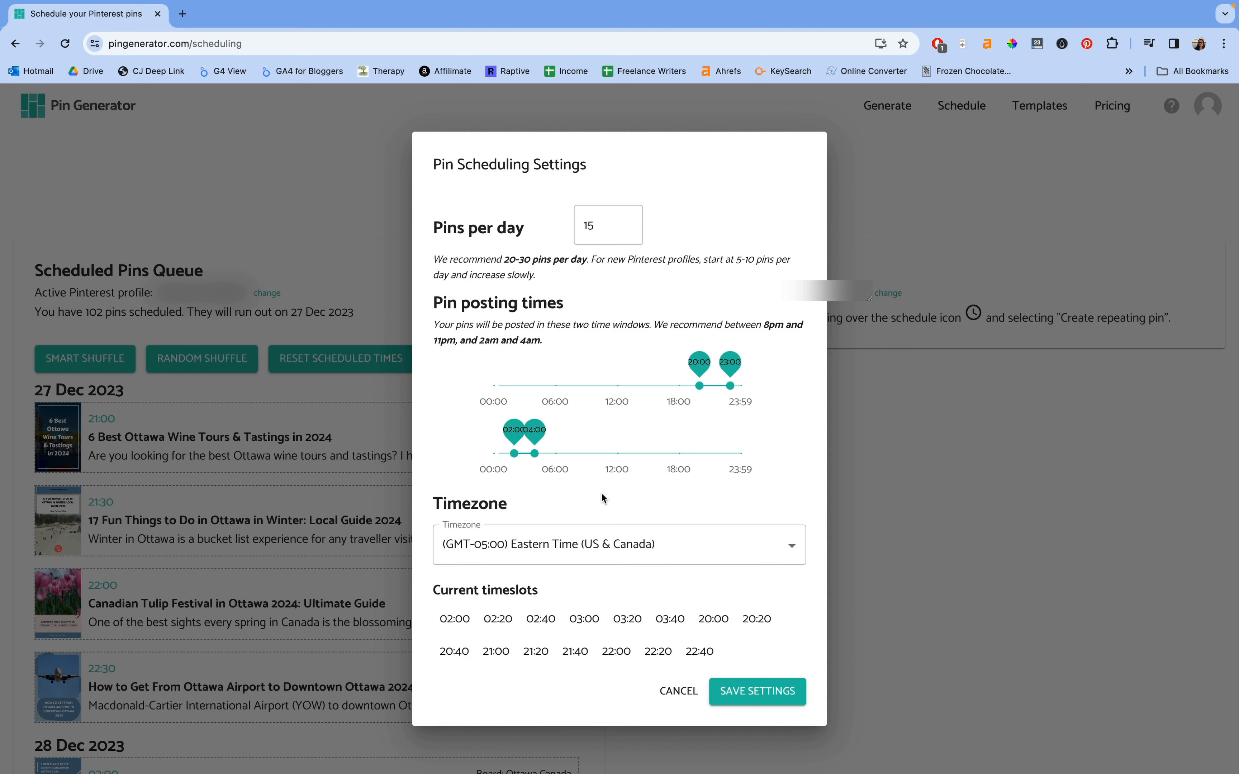
pyautogui.click(677, 692)
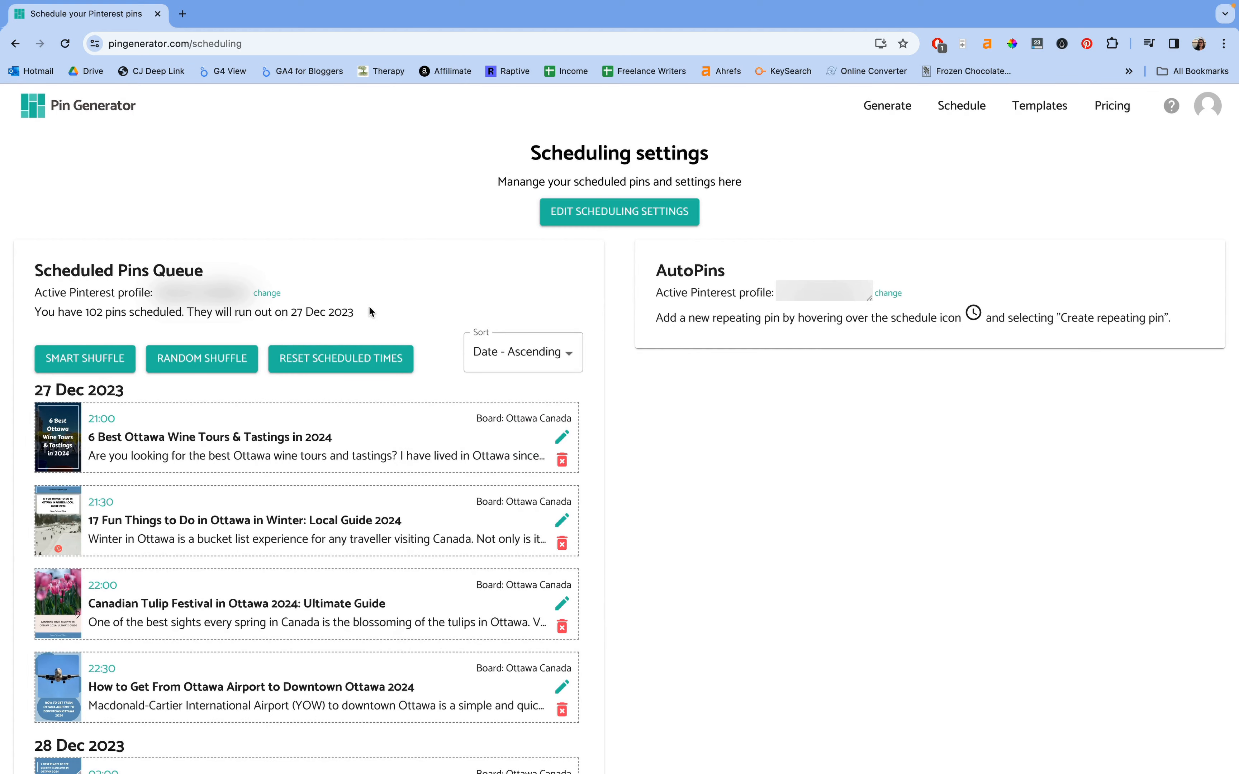
# Examine the scheduled pins queue, including the number of pins scheduled and the date they run out.
pyautogui.moveTo(293, 311); pyautogui.dragTo(377, 314)
pyautogui.moveTo(284, 312); pyautogui.dragTo(403, 311)
pyautogui.click(379, 312)
pyautogui.moveTo(348, 312); pyautogui.dragTo(353, 312)
pyautogui.click(355, 313)
pyautogui.scroll(-3, 254, 576)
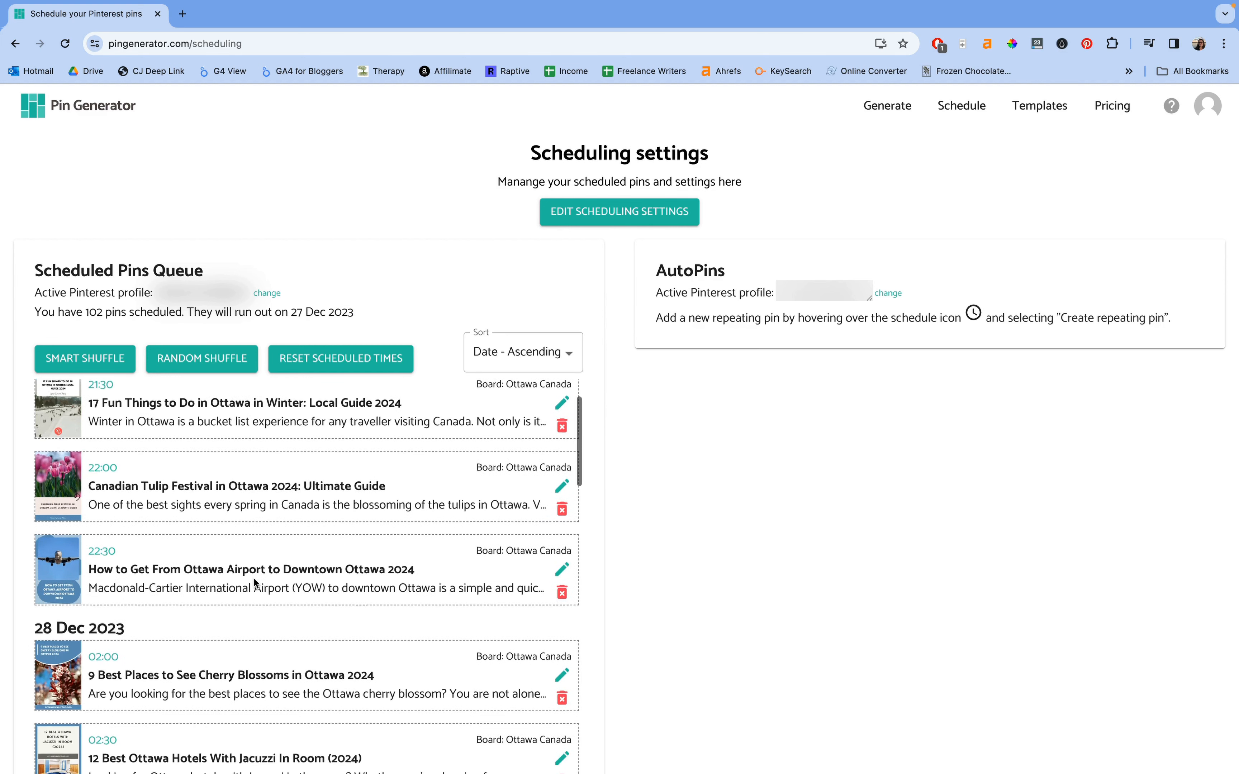
pyautogui.scroll(3, 254, 576)
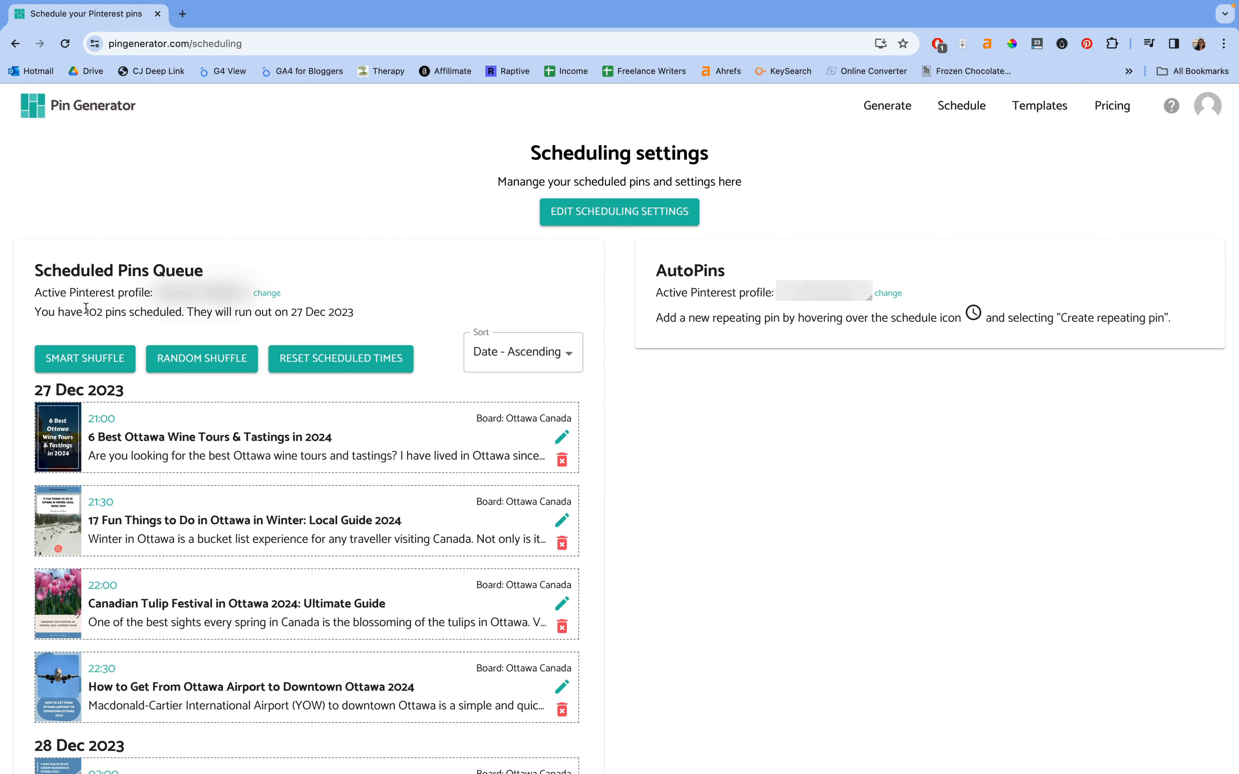
pyautogui.moveTo(85, 310); pyautogui.dragTo(183, 310)
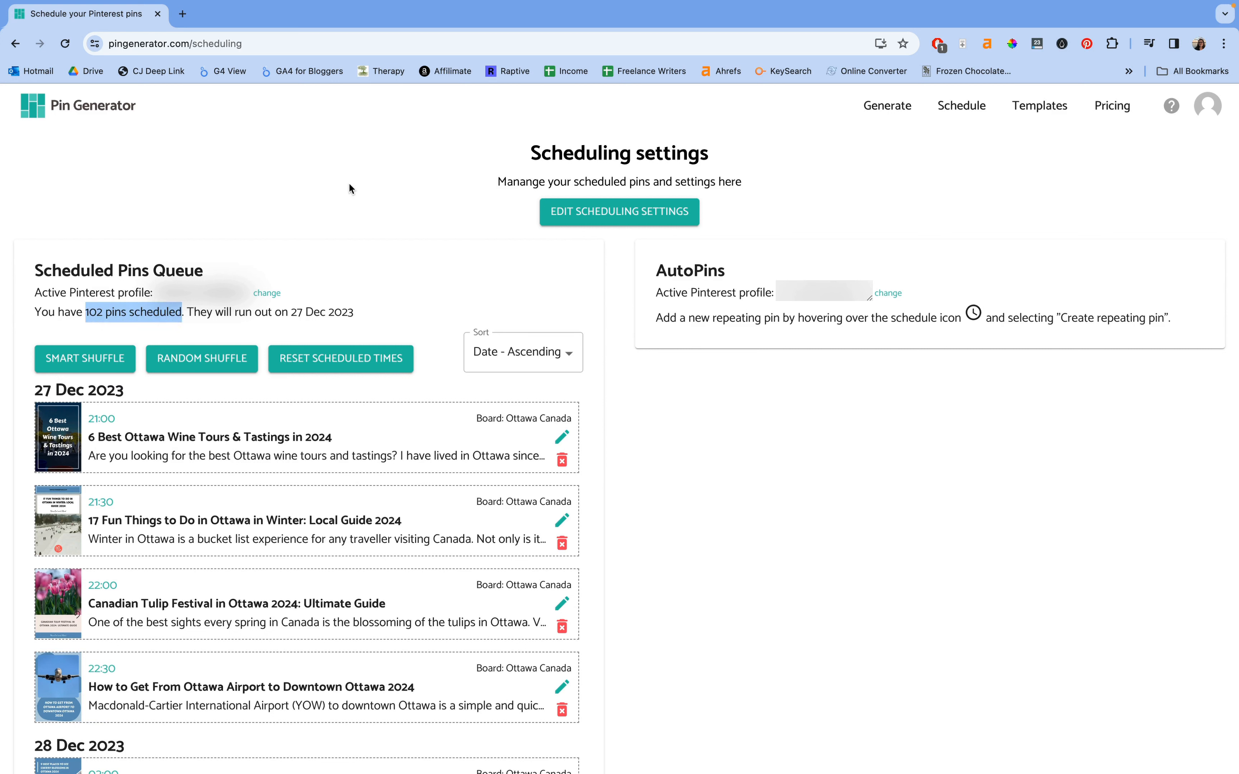
pyautogui.click(422, 183)
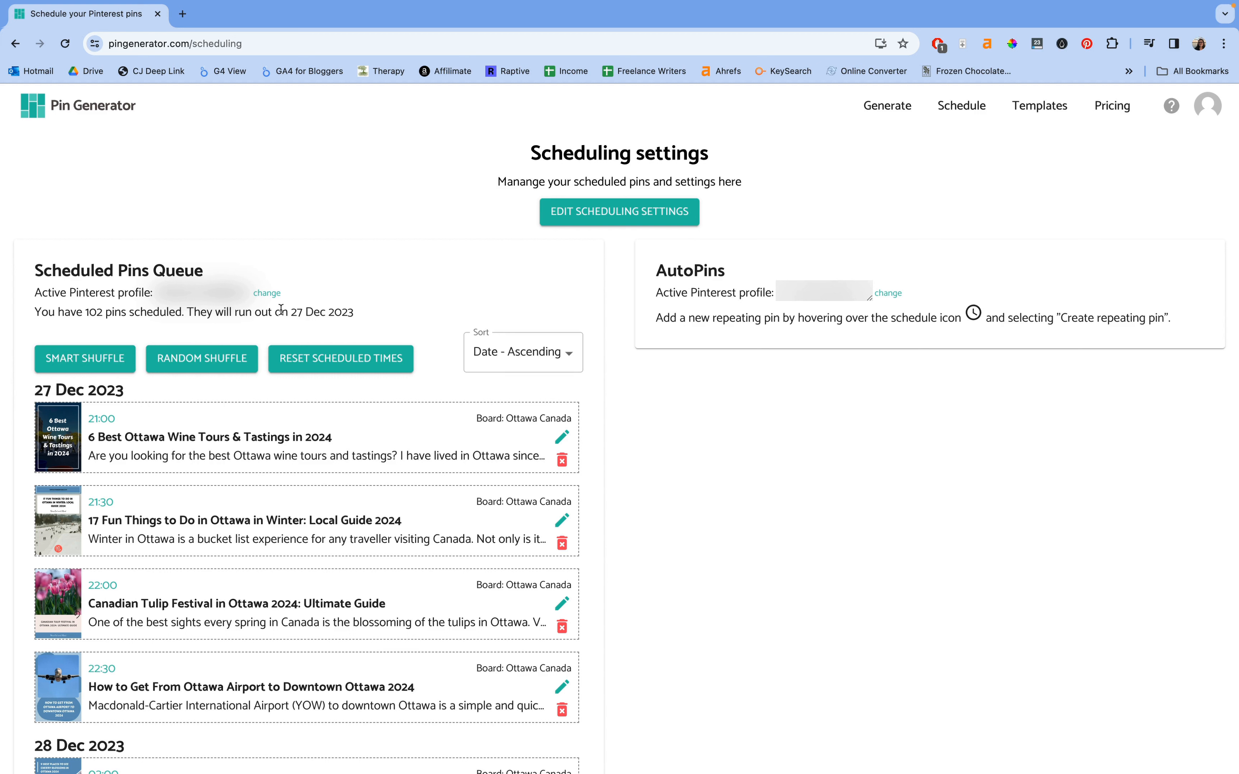
pyautogui.click(884, 109)
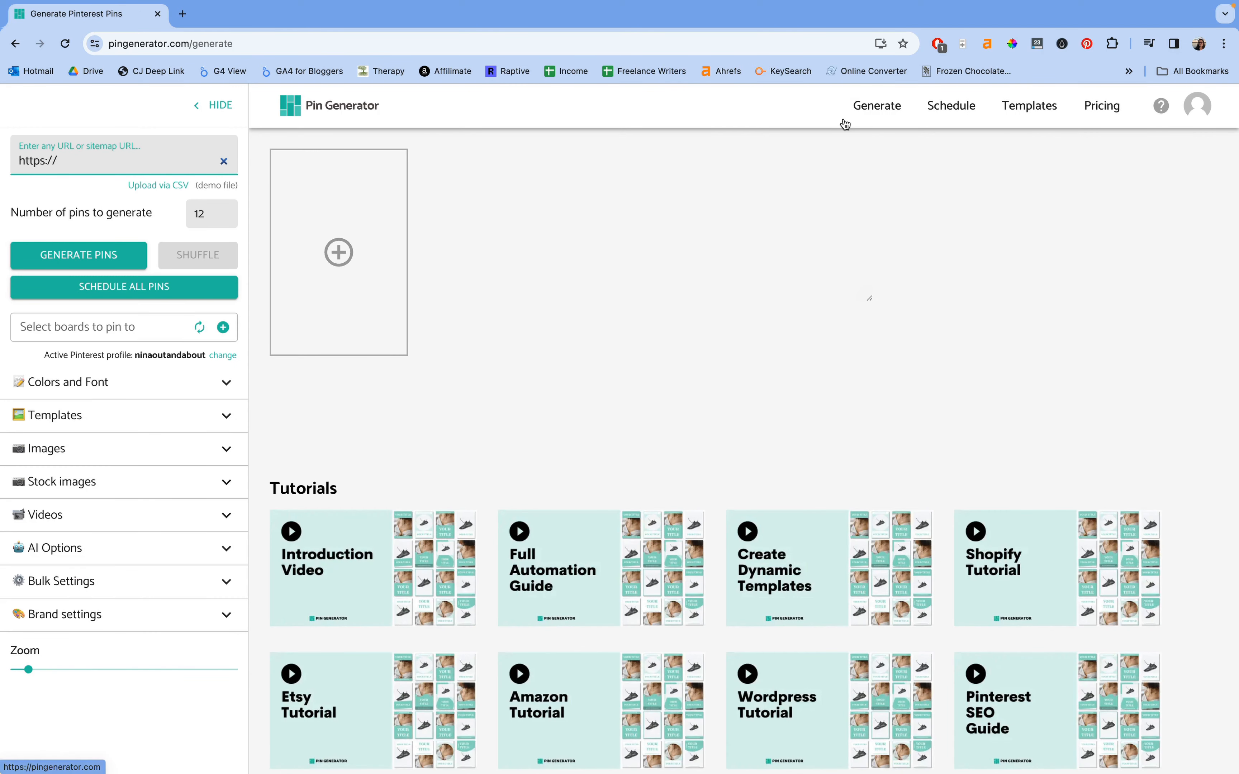
pyautogui.click(149, 155)
pyautogui.click(133, 161)
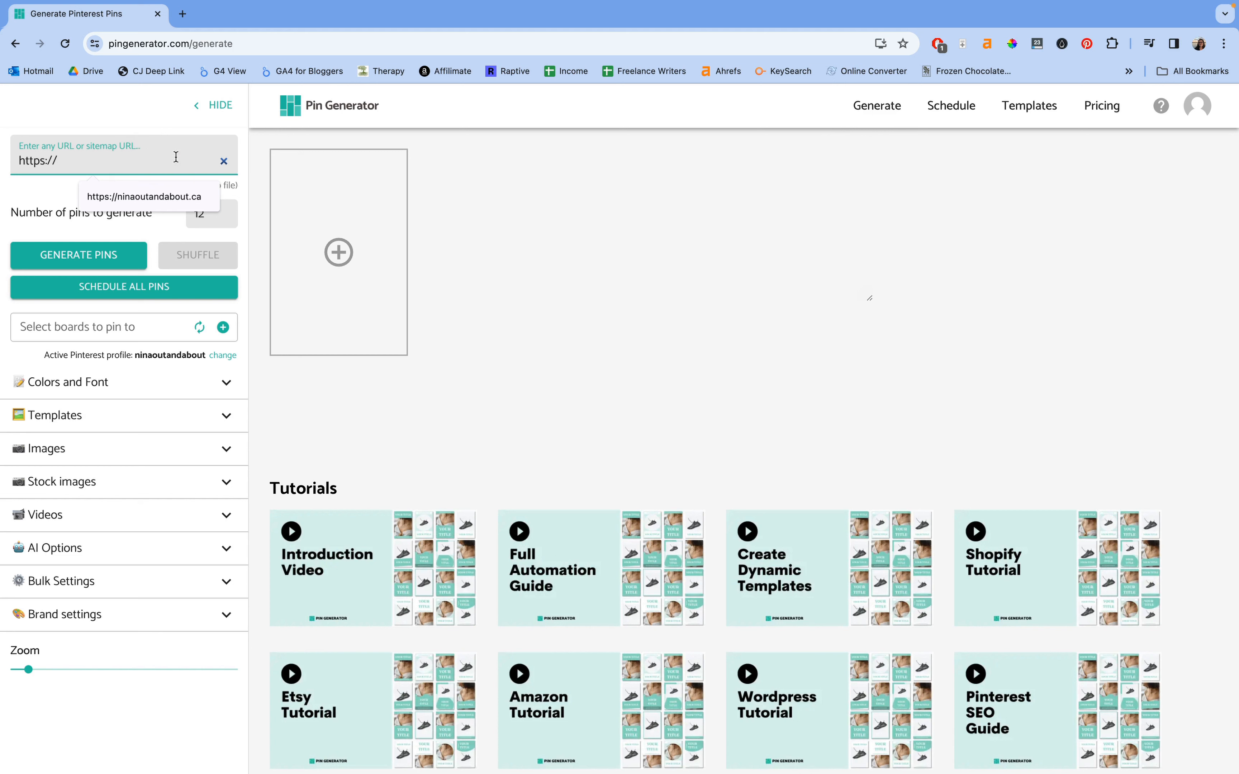
pyautogui.write('sheknowsseo.co')
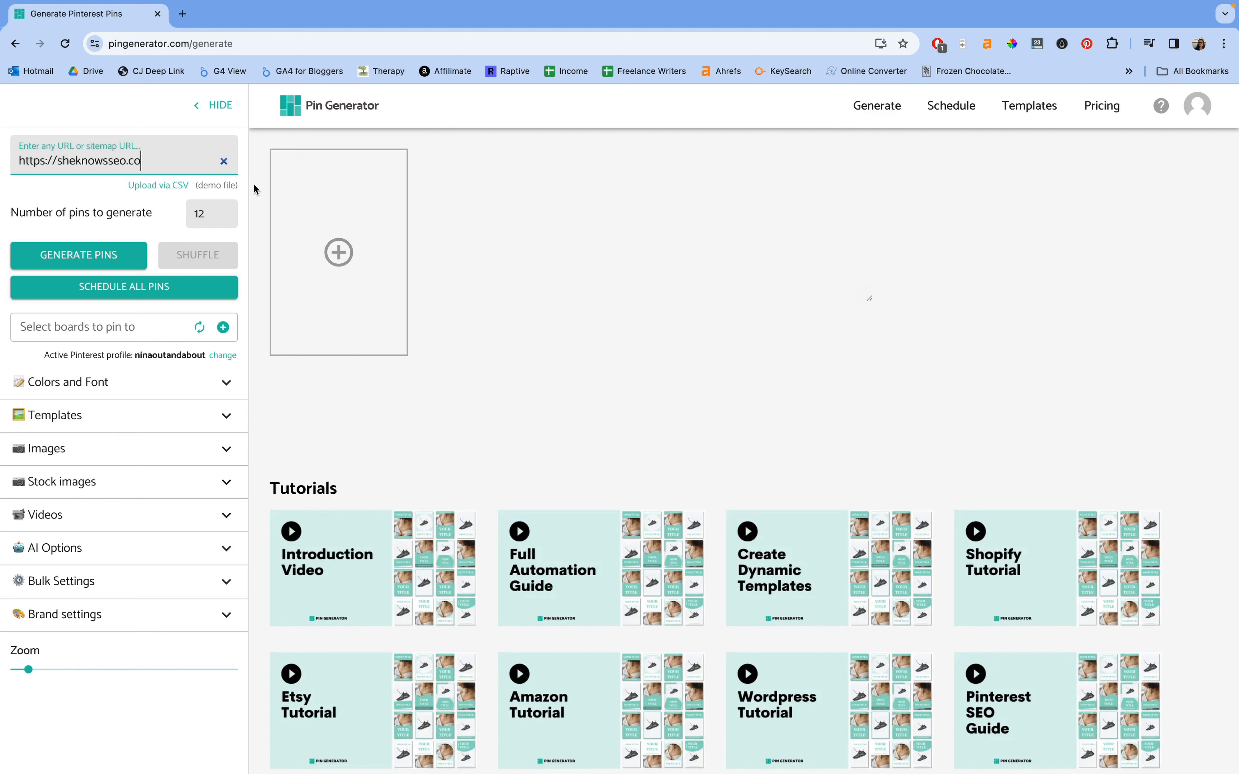
# Set the number of pins to generate to 50.
pyautogui.doubleClick(211, 216)
pyautogui.click(210, 215)
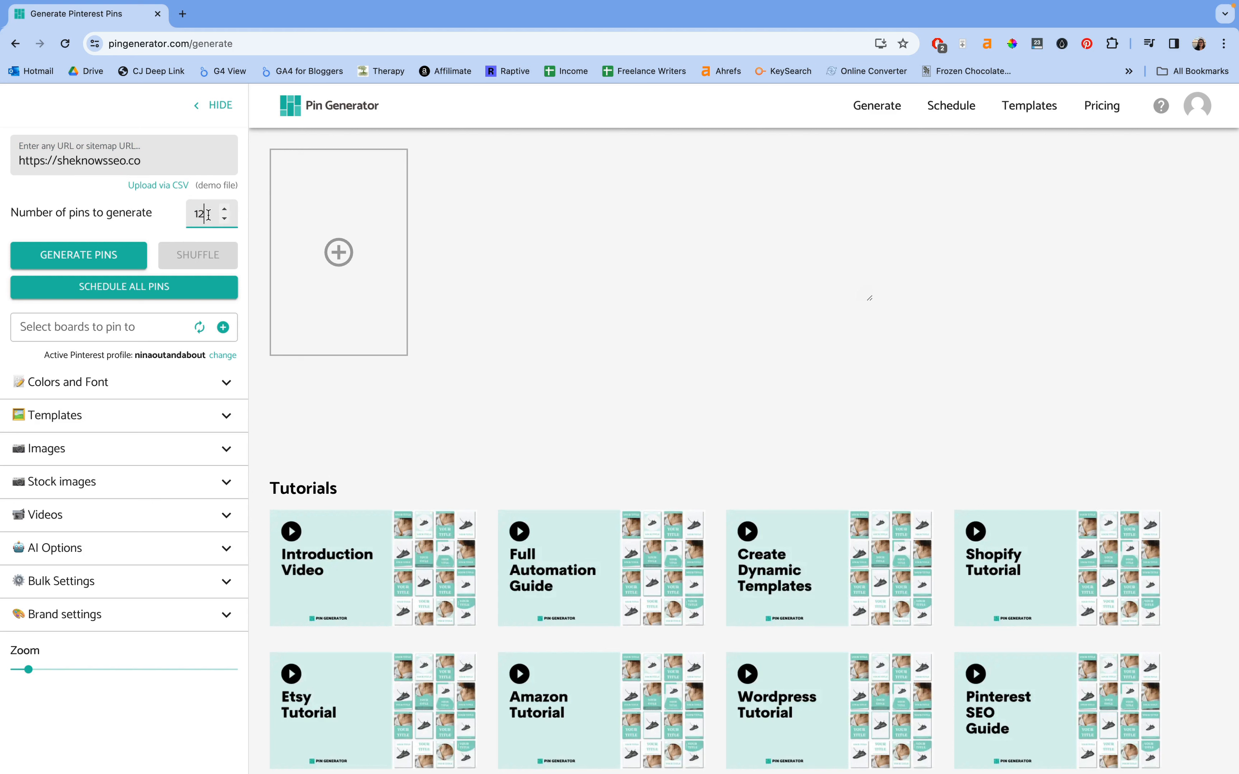
pyautogui.press('BackSpace')
pyautogui.press('BackSpace')
pyautogui.write('100')
pyautogui.doubleClick(203, 211)
pyautogui.write('50')
# Review the color and font options and open the template selection for the generated pins.
pyautogui.click(225, 384)
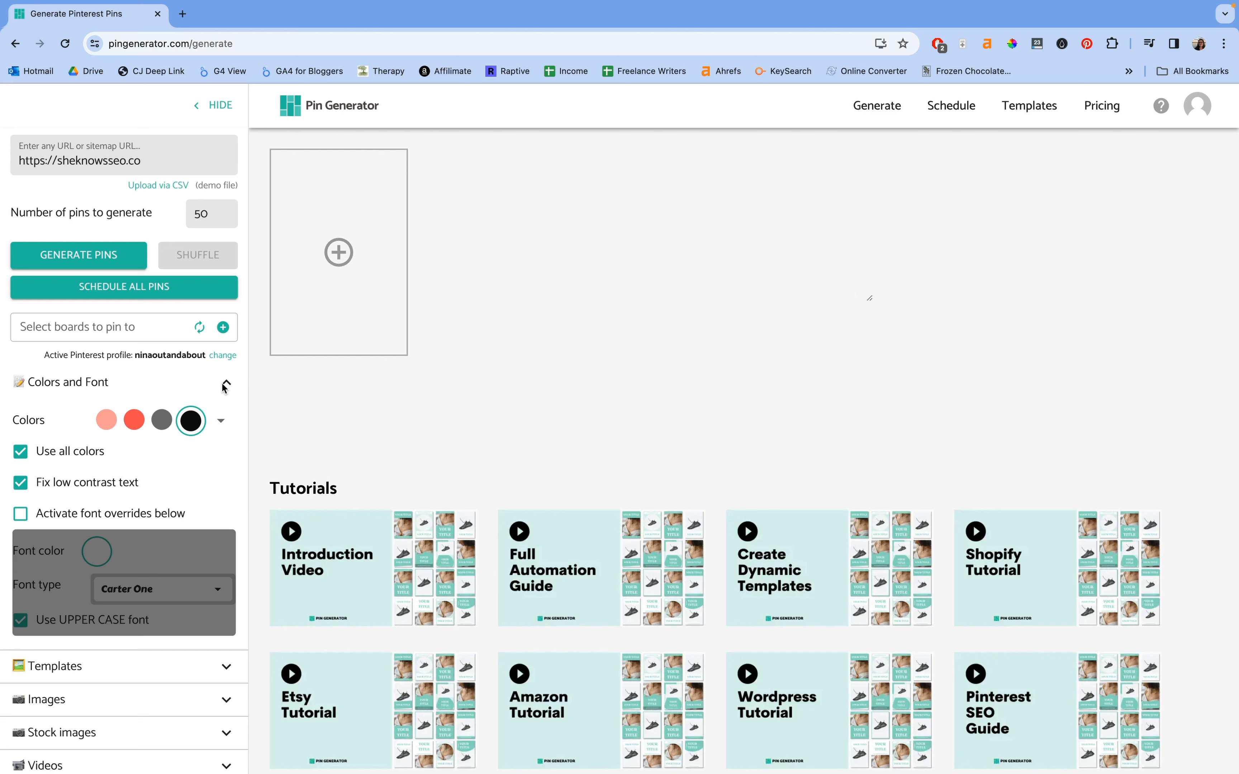
pyautogui.click(224, 388)
pyautogui.click(227, 414)
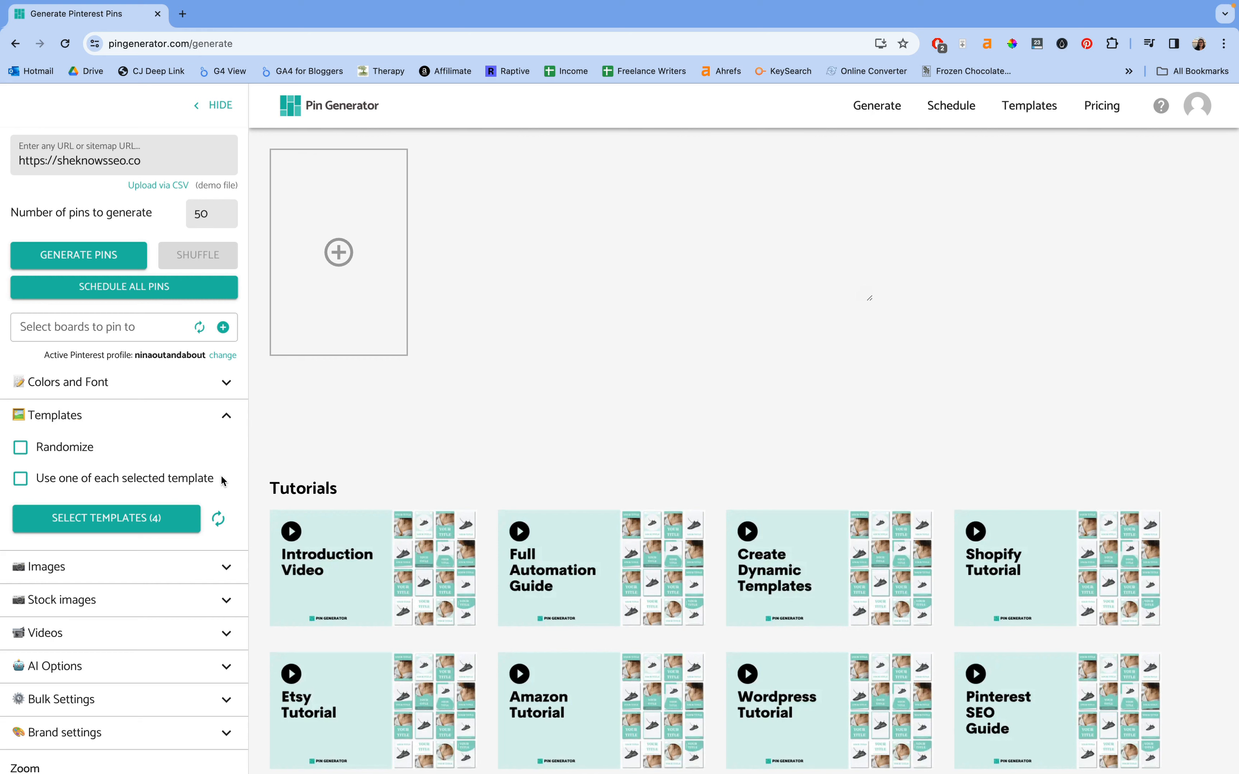
pyautogui.click(156, 519)
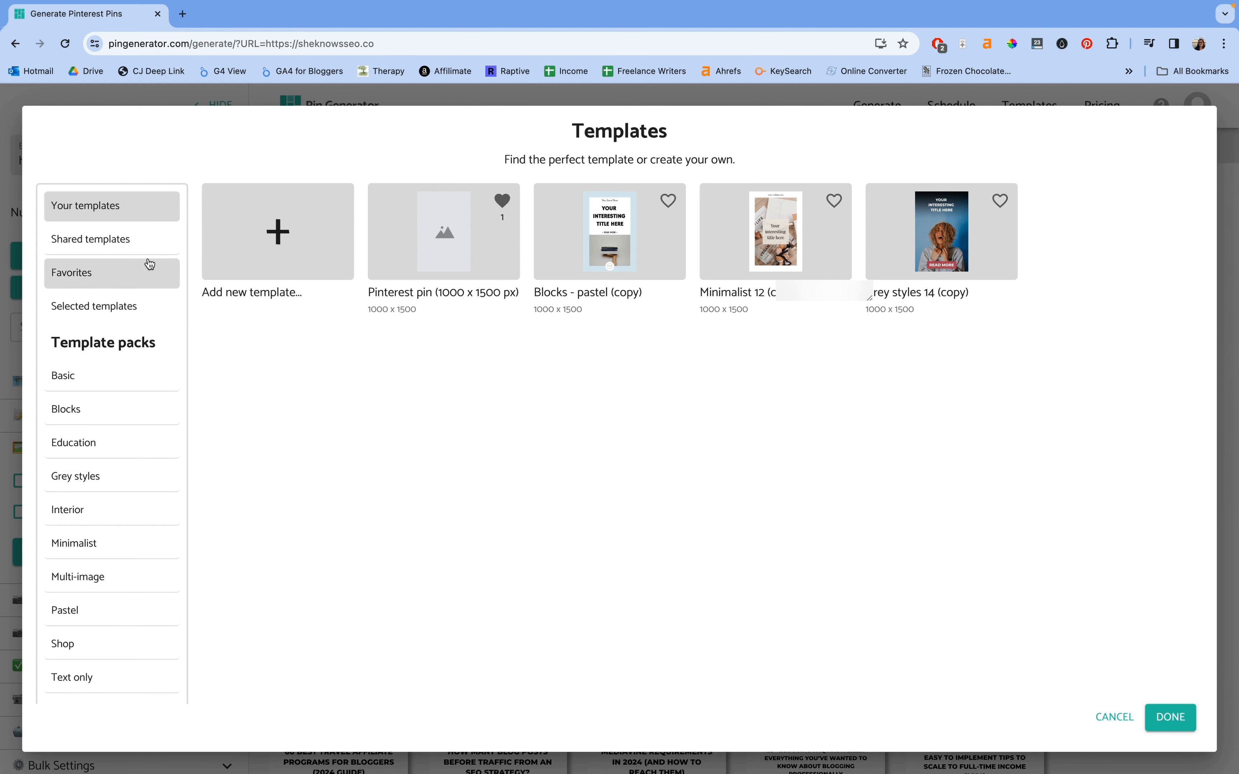
# Browse the Basic, Blocks, Education, Grey styles, Interior, Minimalist, Multi-image and Pastel template packs.
pyautogui.click(102, 388)
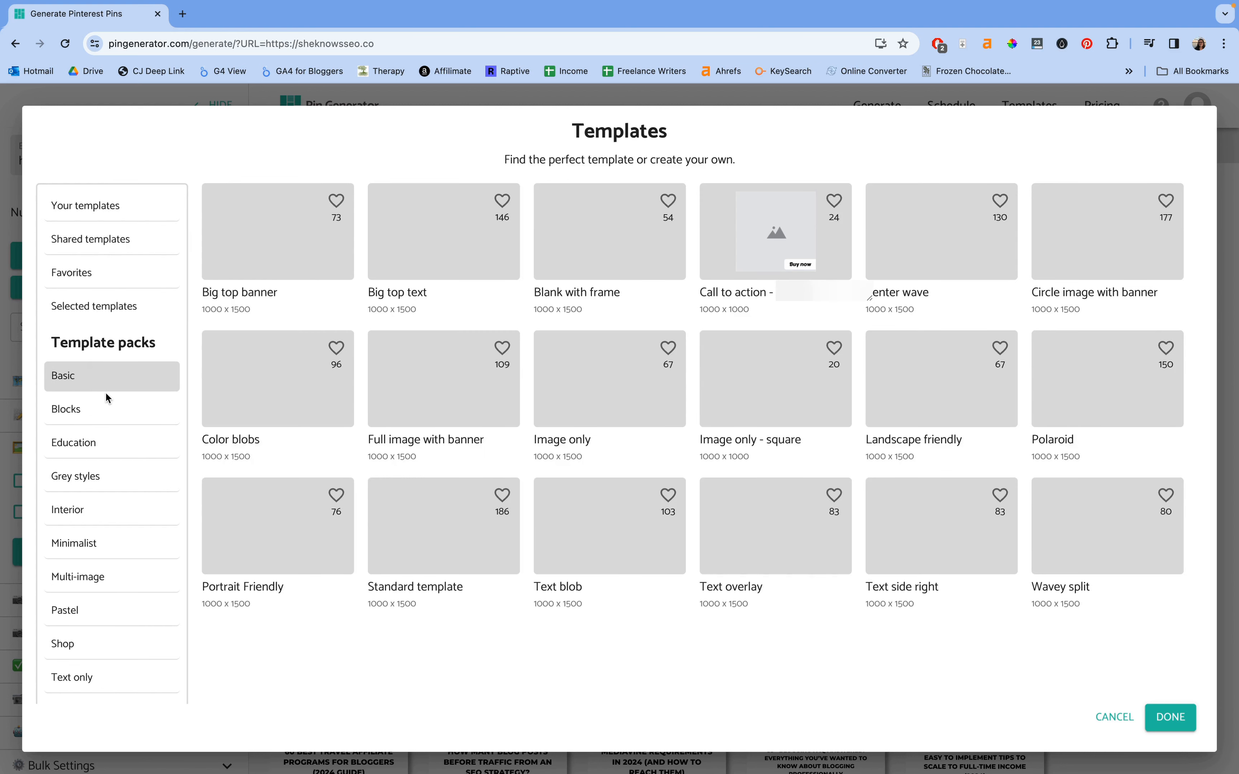
pyautogui.click(104, 407)
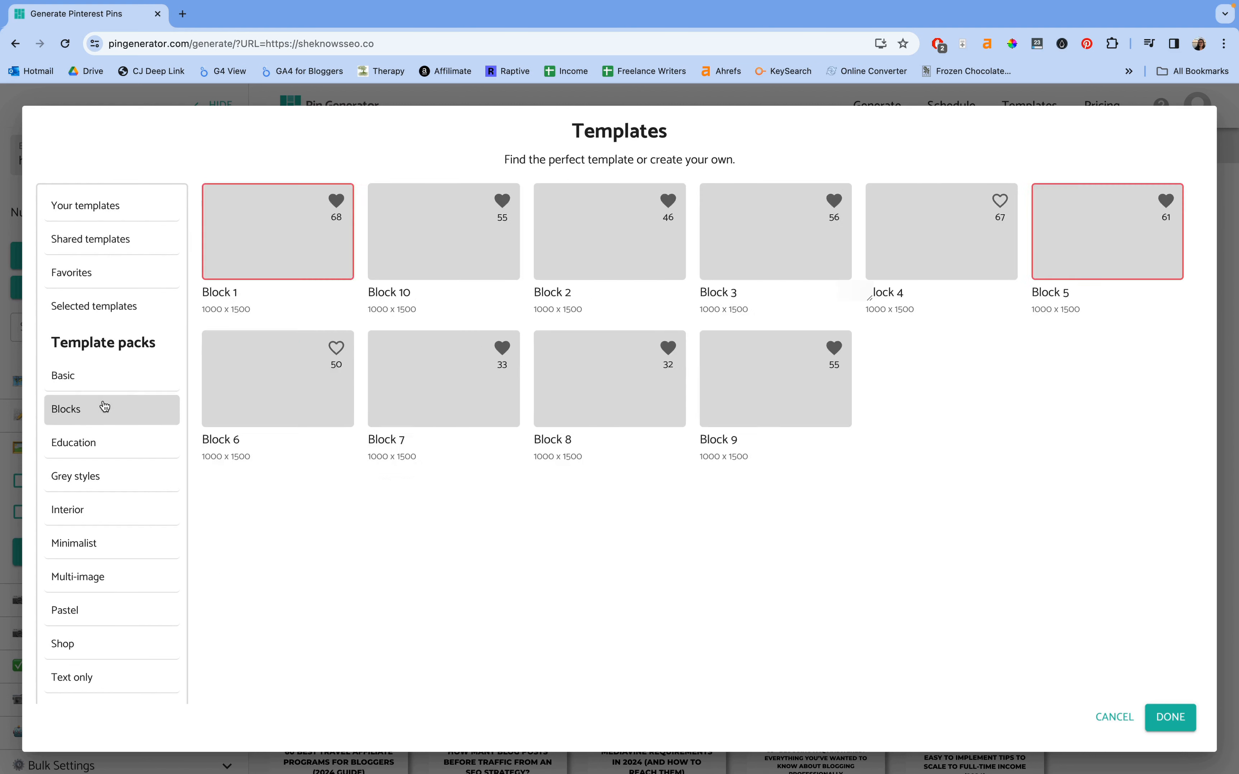
pyautogui.click(91, 442)
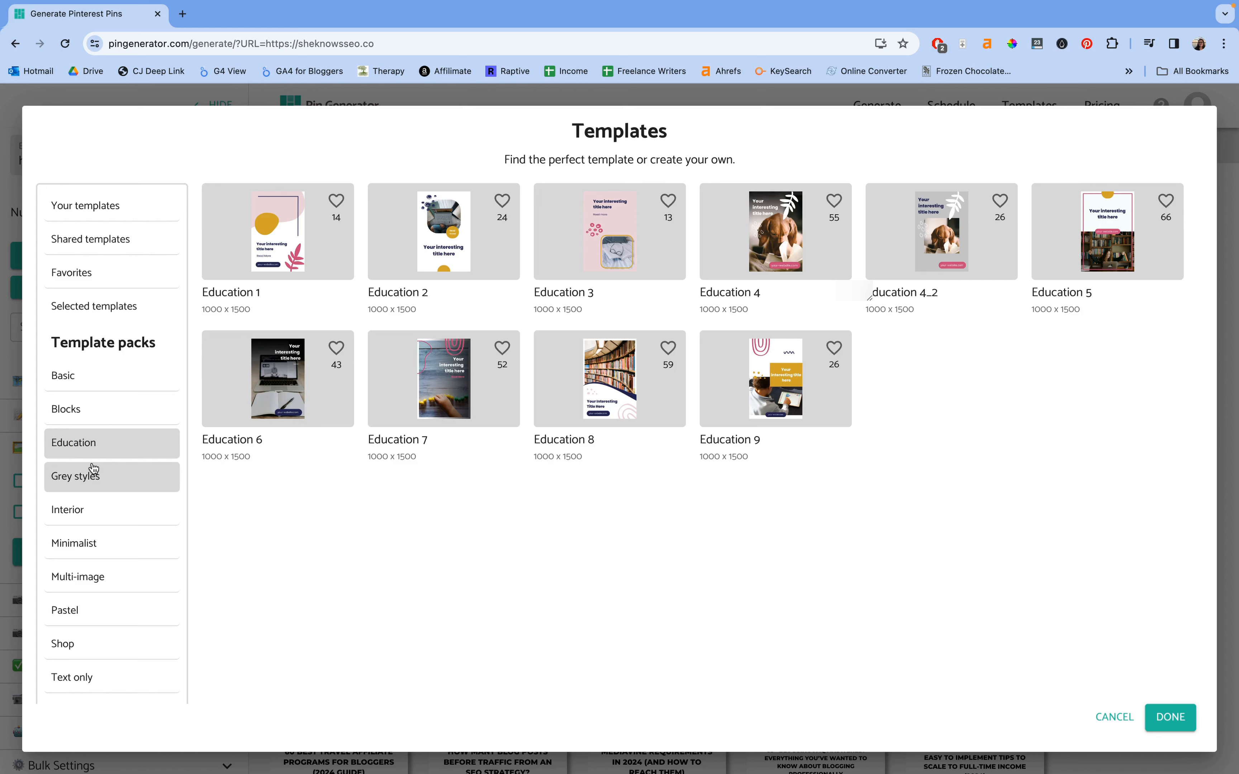
pyautogui.click(94, 467)
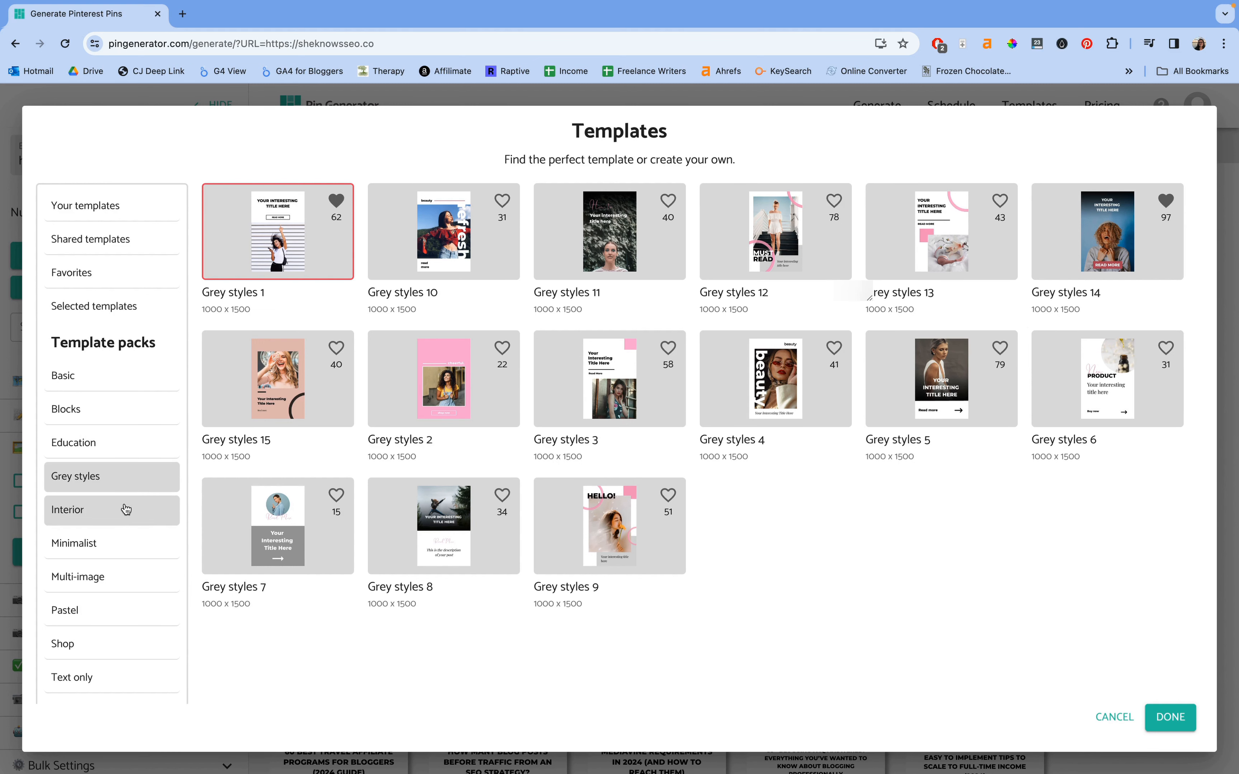
pyautogui.click(126, 509)
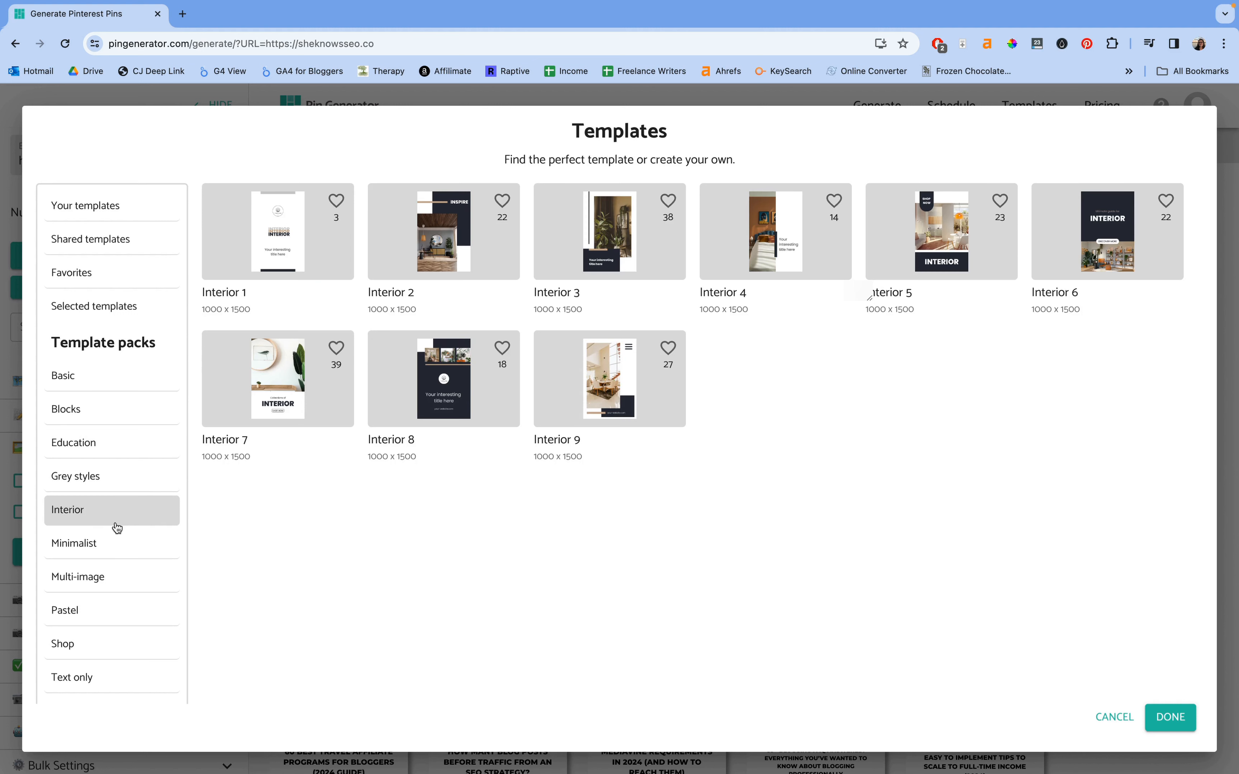
pyautogui.click(112, 542)
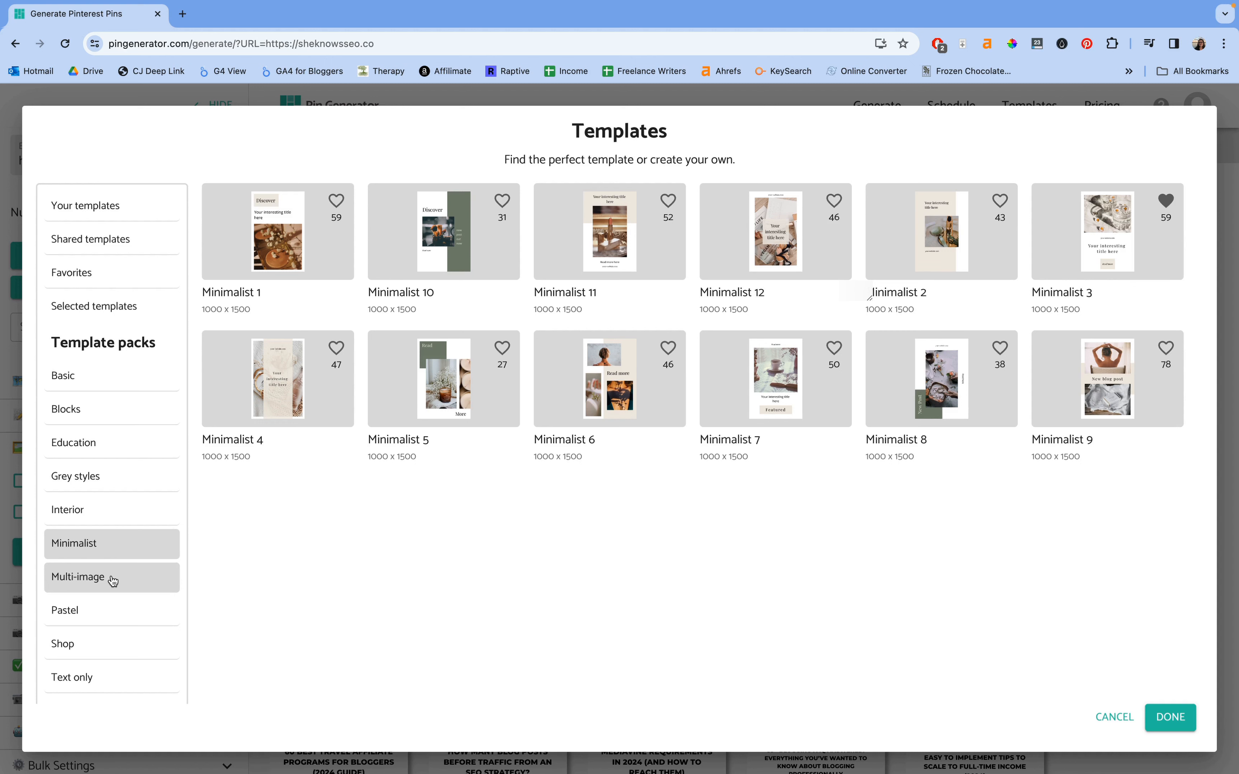
pyautogui.click(112, 579)
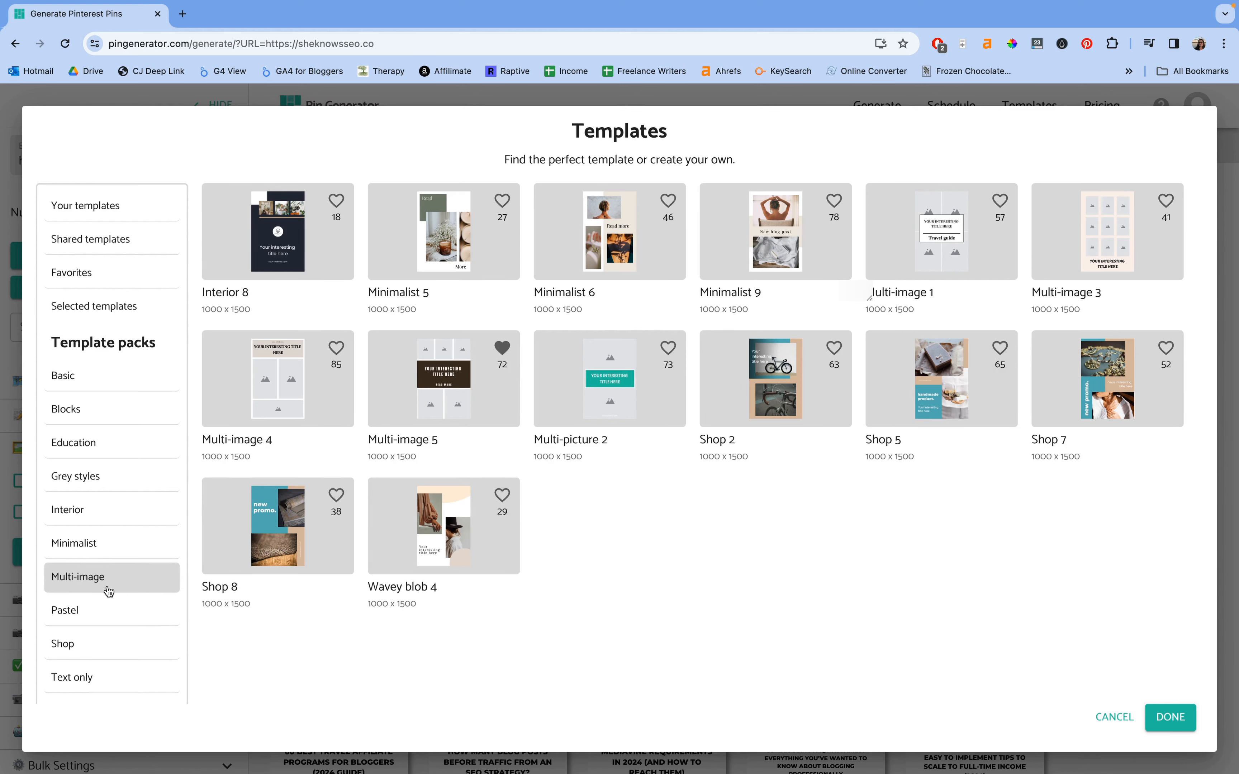
pyautogui.click(105, 609)
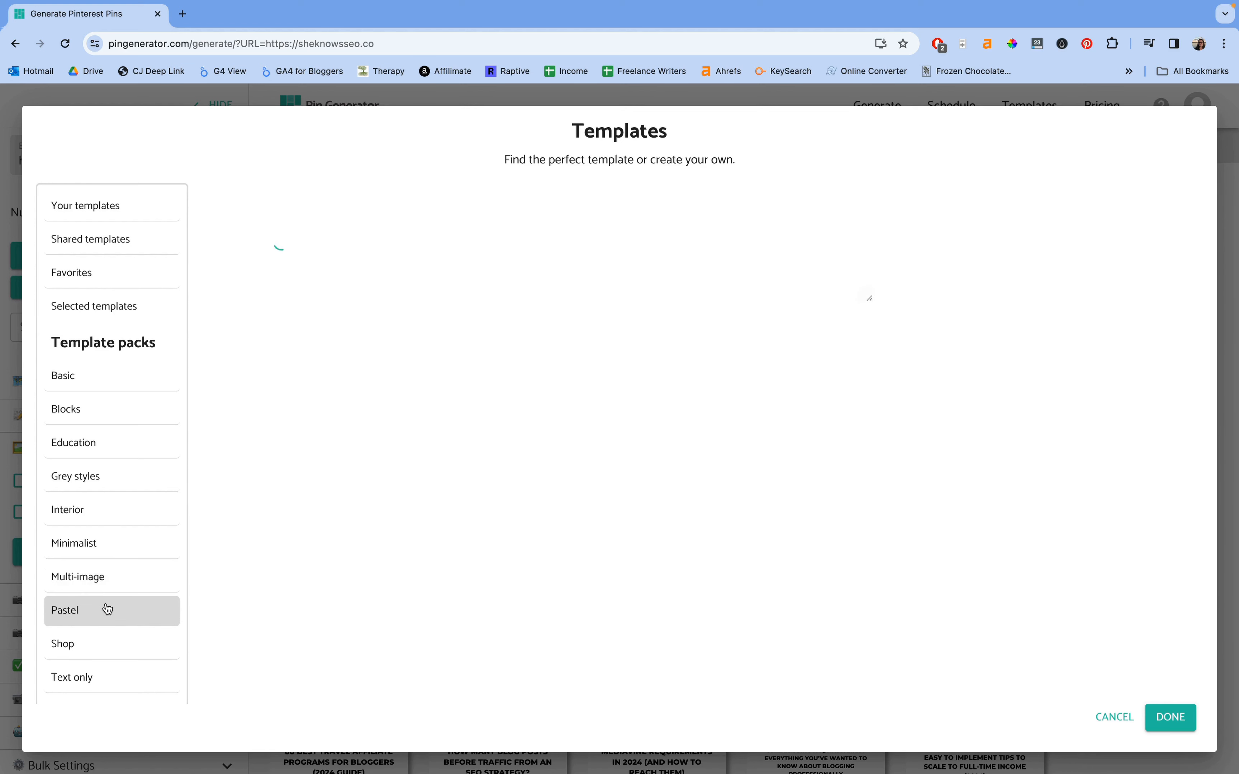
pyautogui.scroll(-3, 105, 610)
pyautogui.scroll(3, 106, 609)
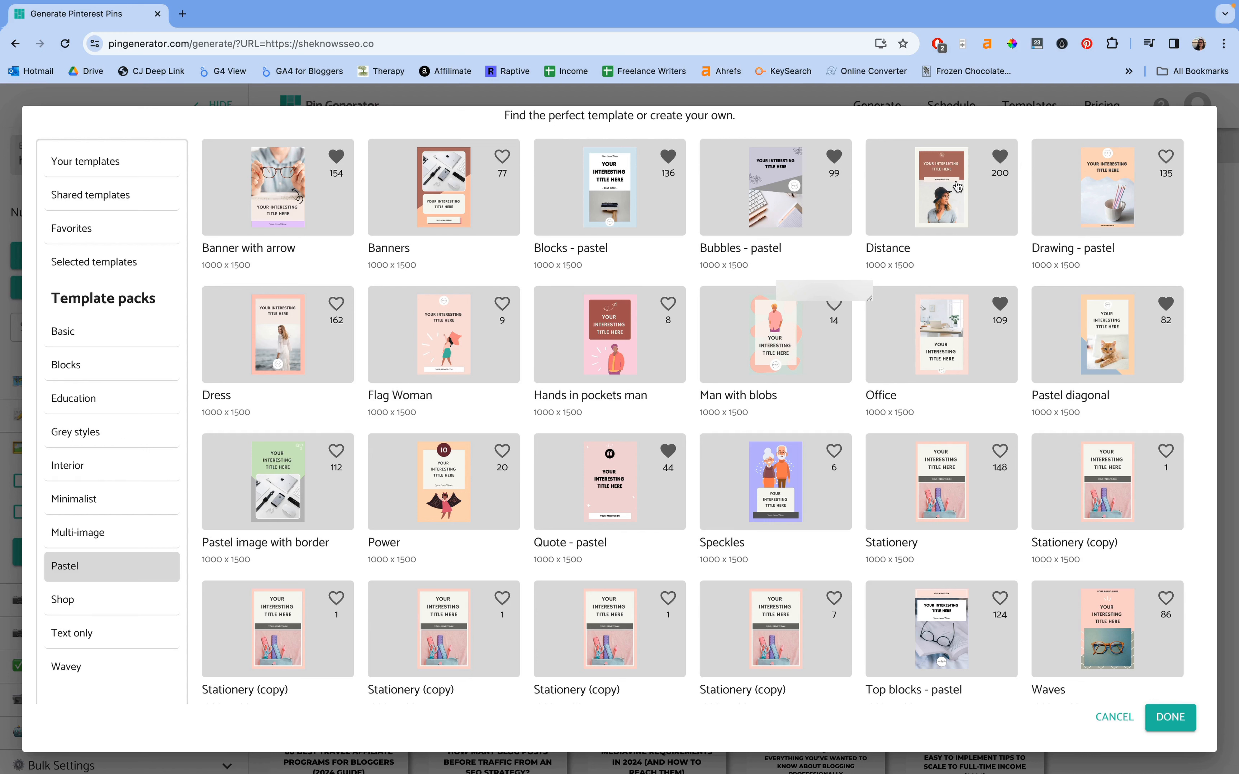
# Browse the Shop, Text only and Wavey template packs, revisit Basic, and view the account's own templates.
pyautogui.click(104, 599)
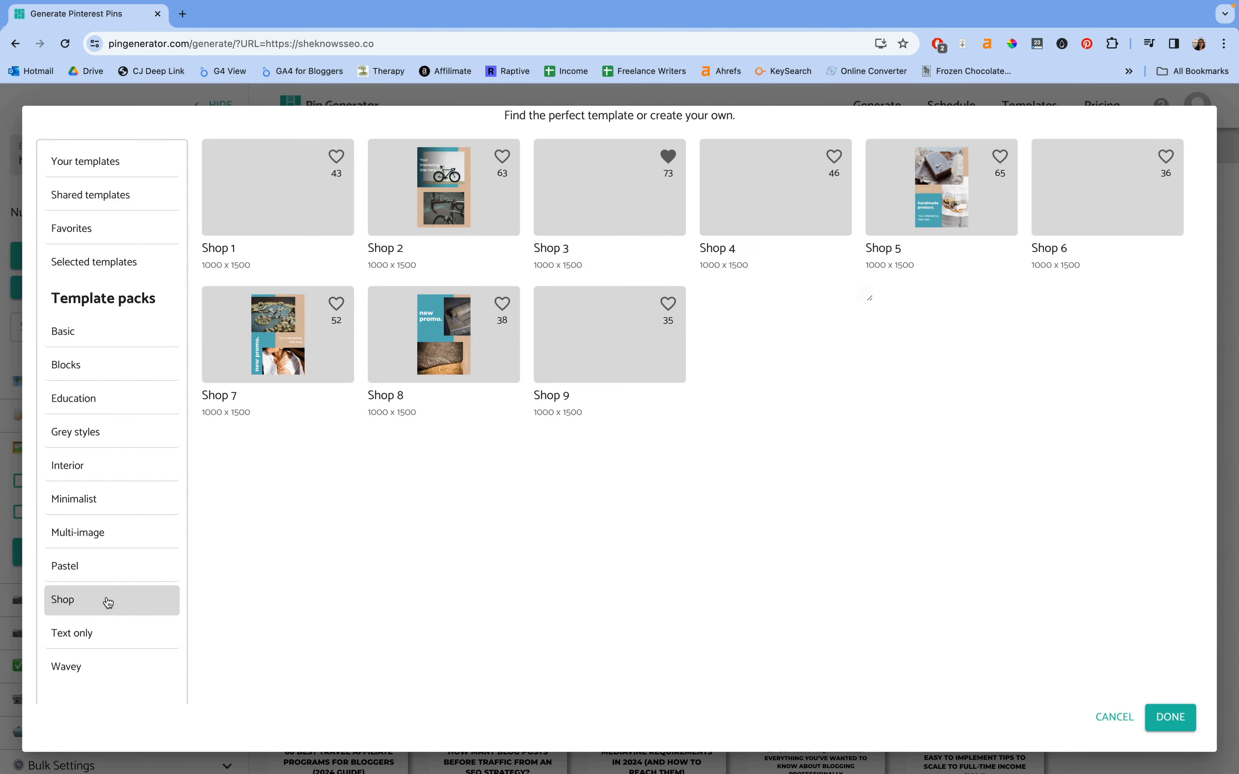
pyautogui.click(87, 635)
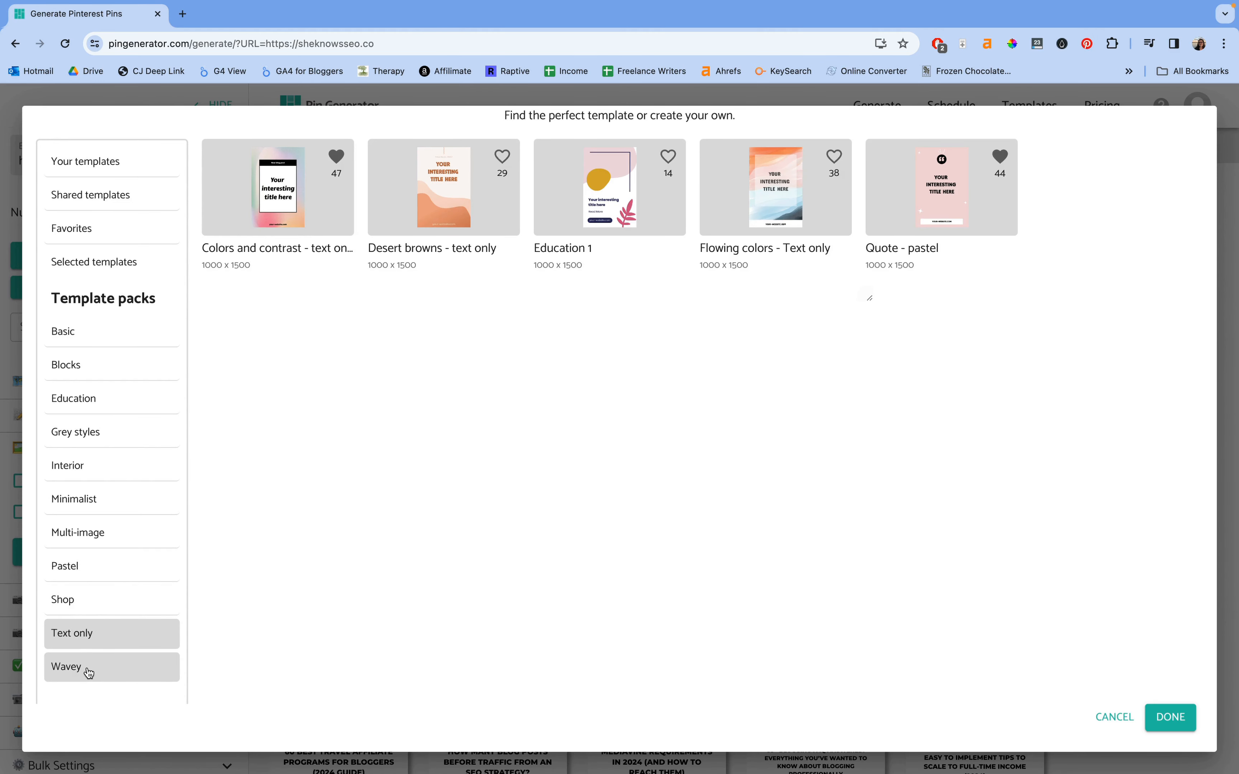
pyautogui.click(88, 673)
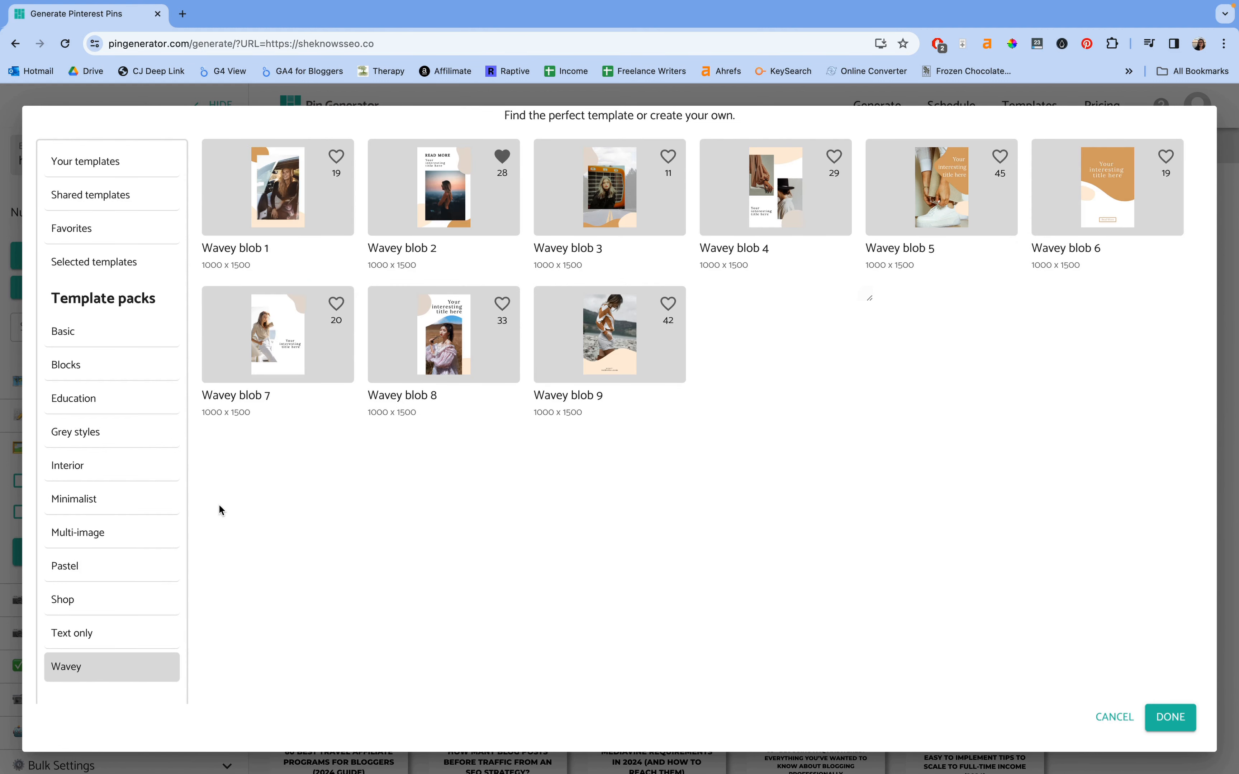
pyautogui.click(121, 339)
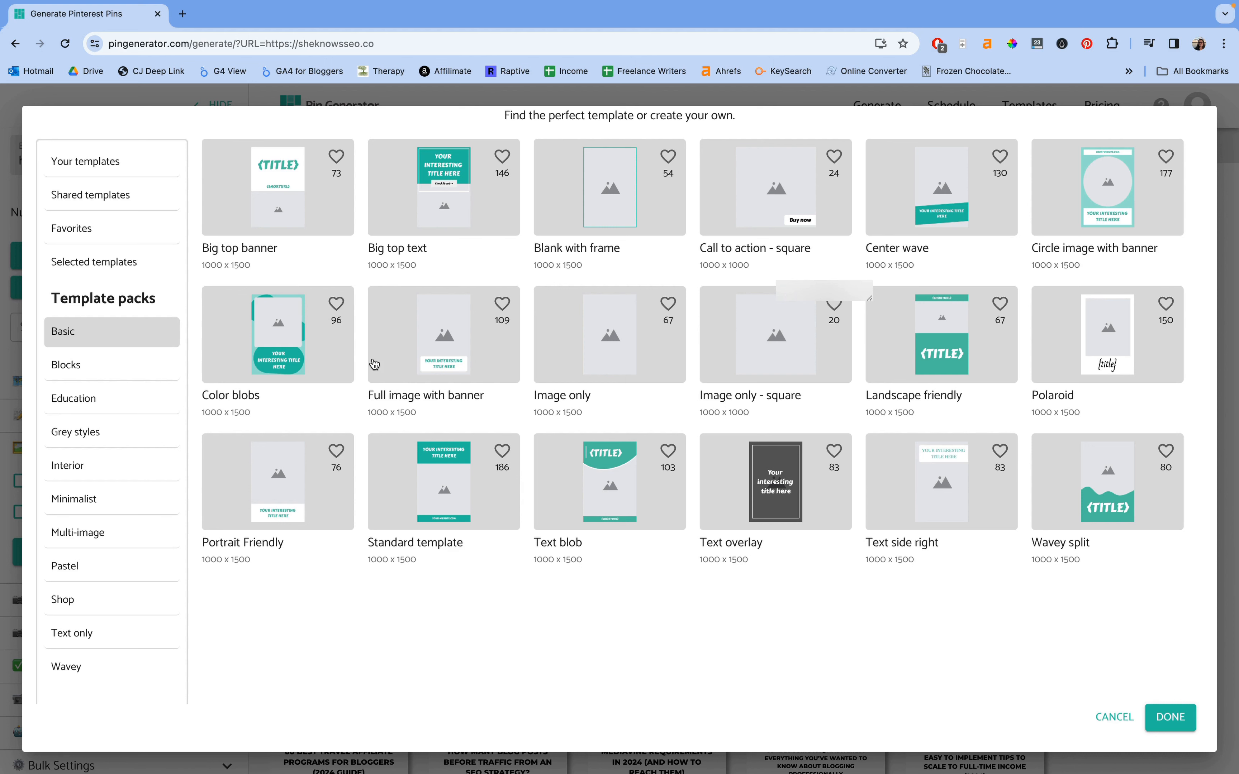
pyautogui.click(102, 162)
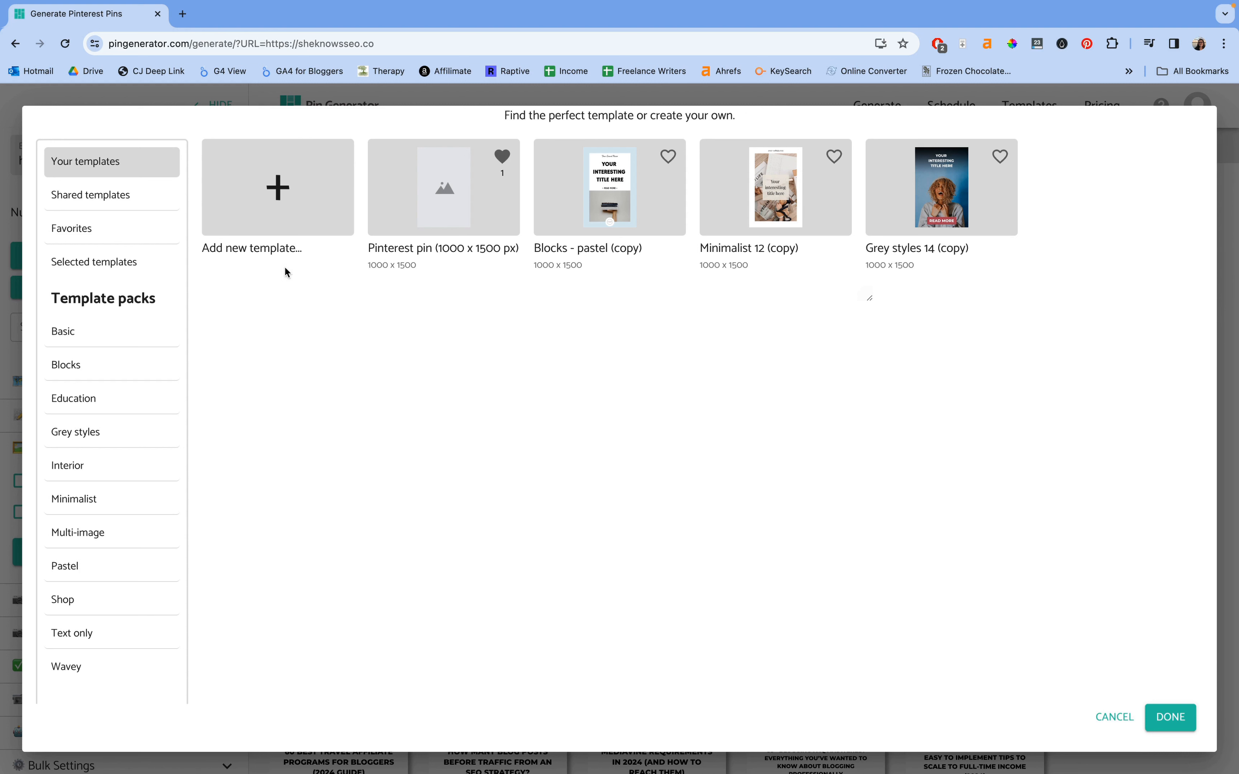
# Review the currently selected templates and confirm the template selection.
pyautogui.click(128, 263)
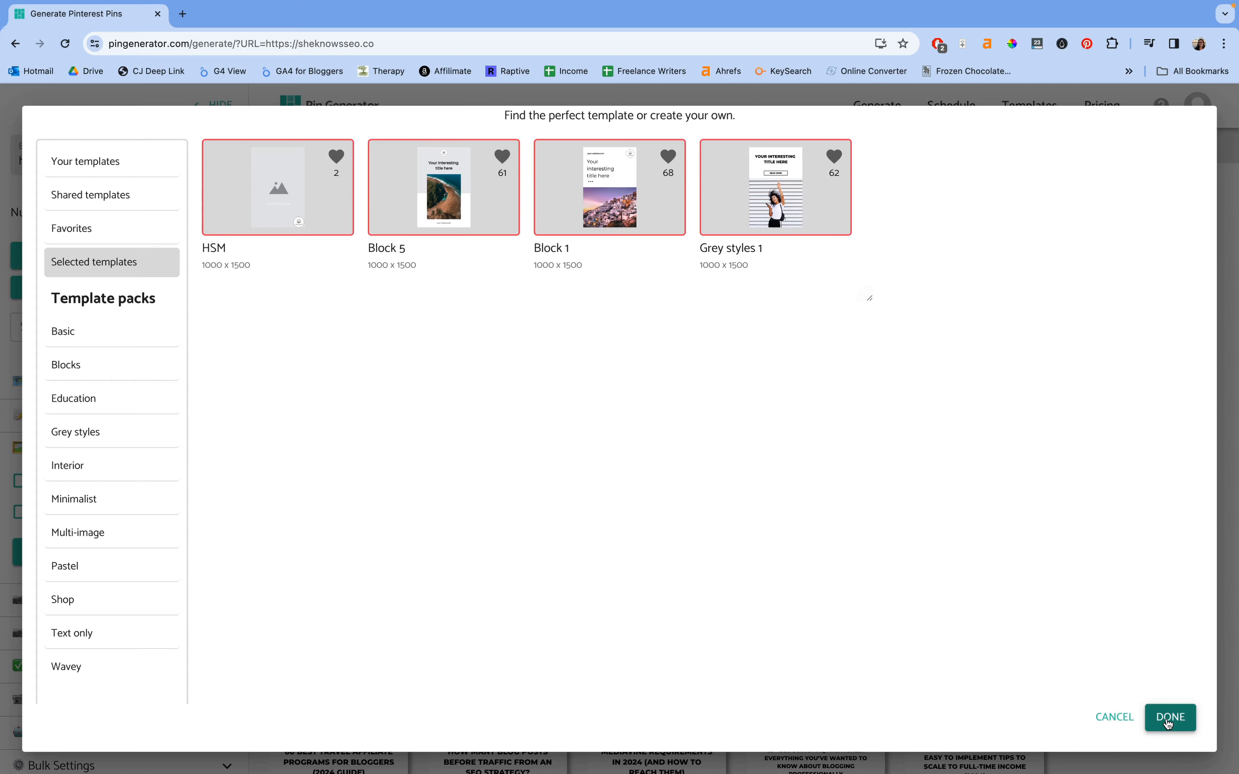
pyautogui.click(1169, 718)
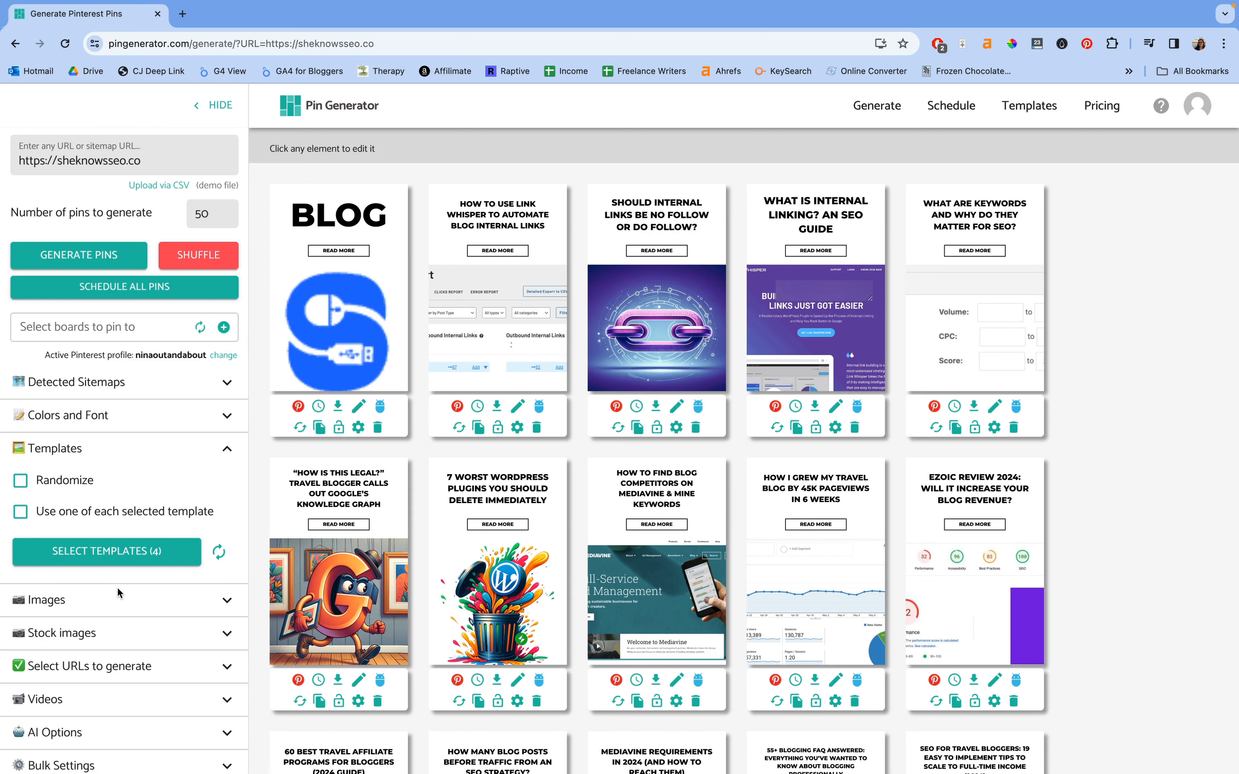
# Examine the image options for the generated pins and the stock image search.
pyautogui.scroll(-2, 230, 571)
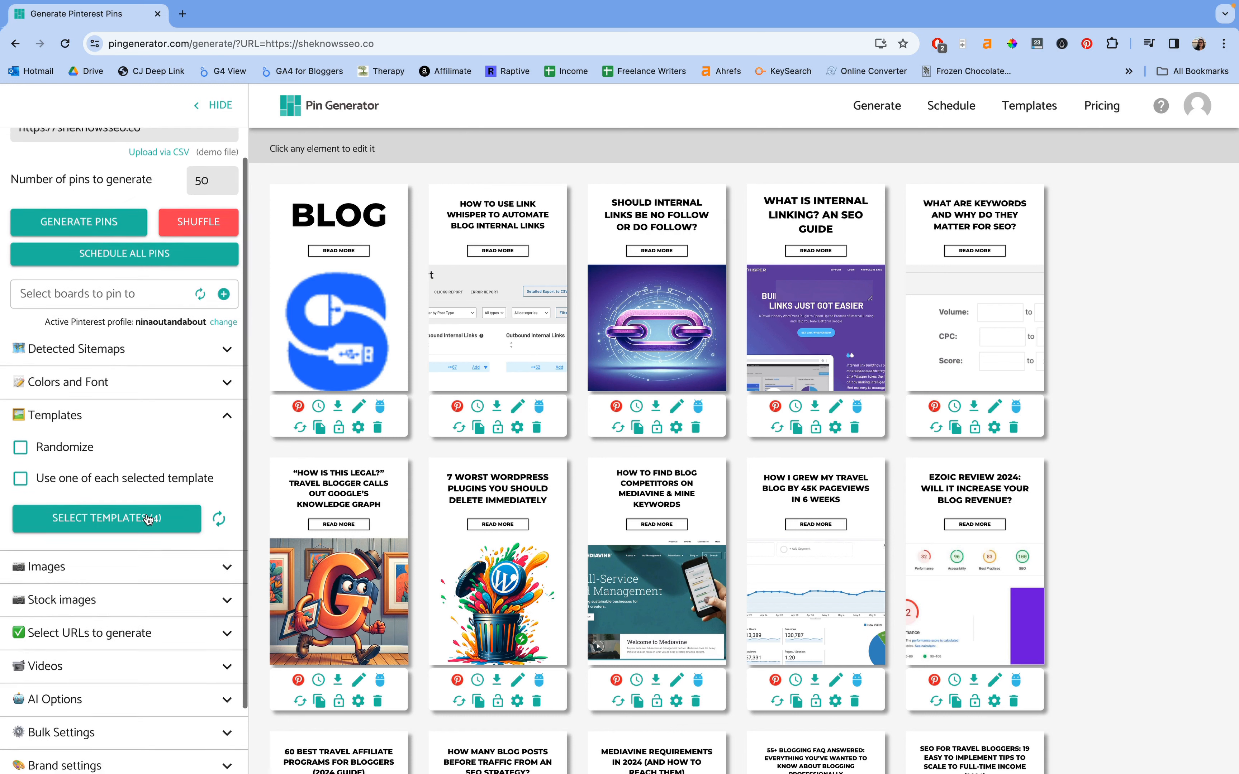
pyautogui.click(227, 560)
pyautogui.scroll(-6, 203, 487)
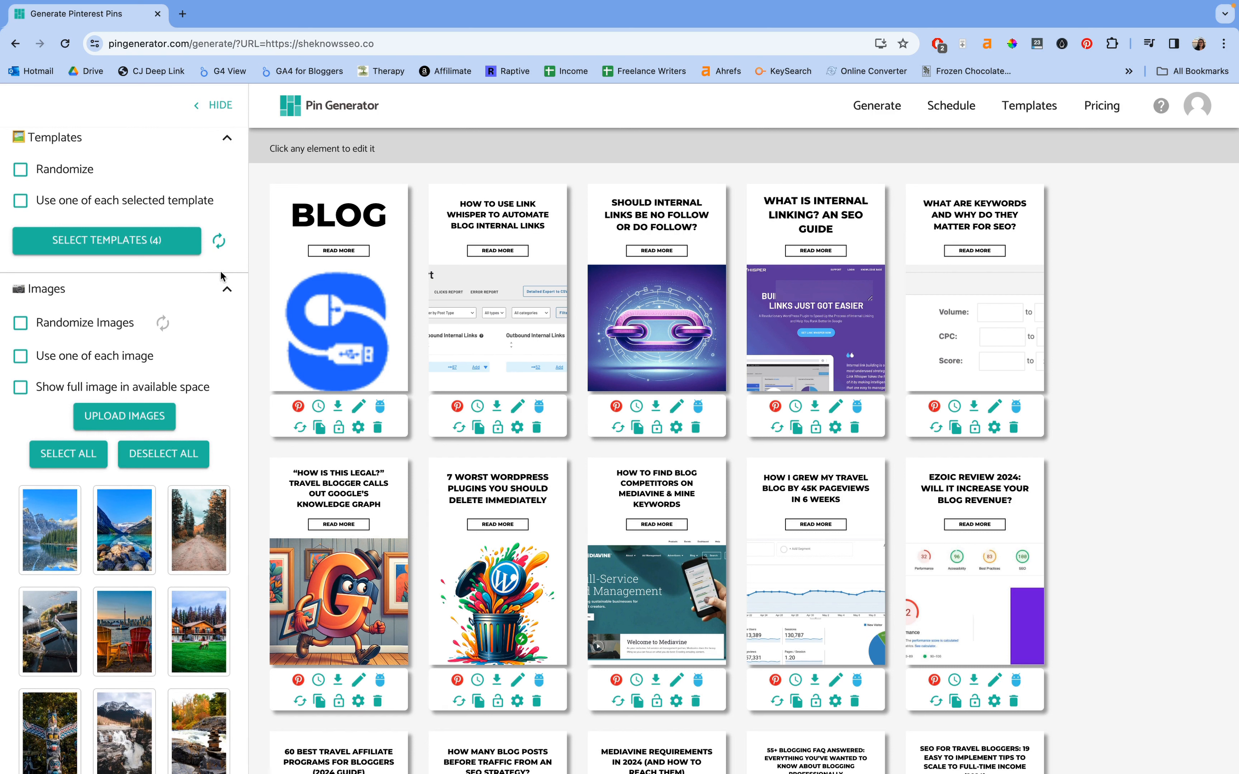
pyautogui.click(228, 296)
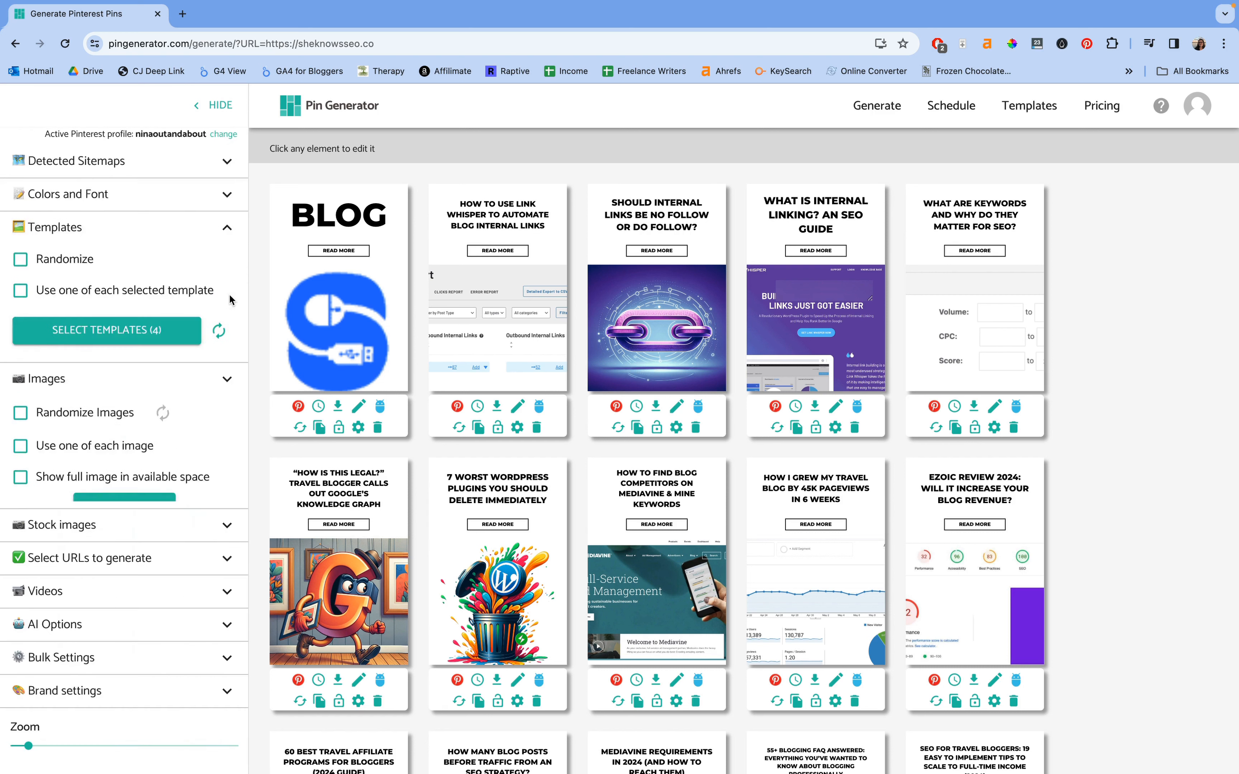
pyautogui.scroll(3, 170, 488)
pyautogui.click(231, 531)
pyautogui.scroll(-1, 232, 533)
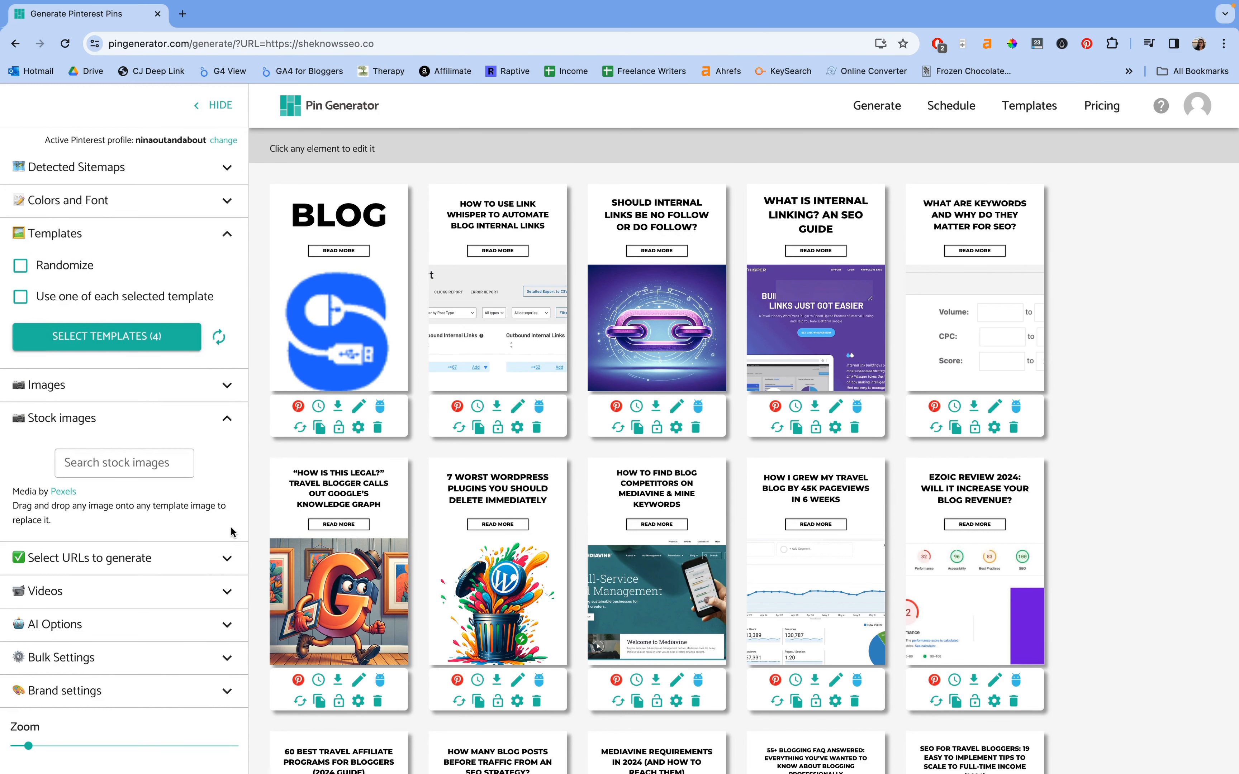
pyautogui.click(158, 464)
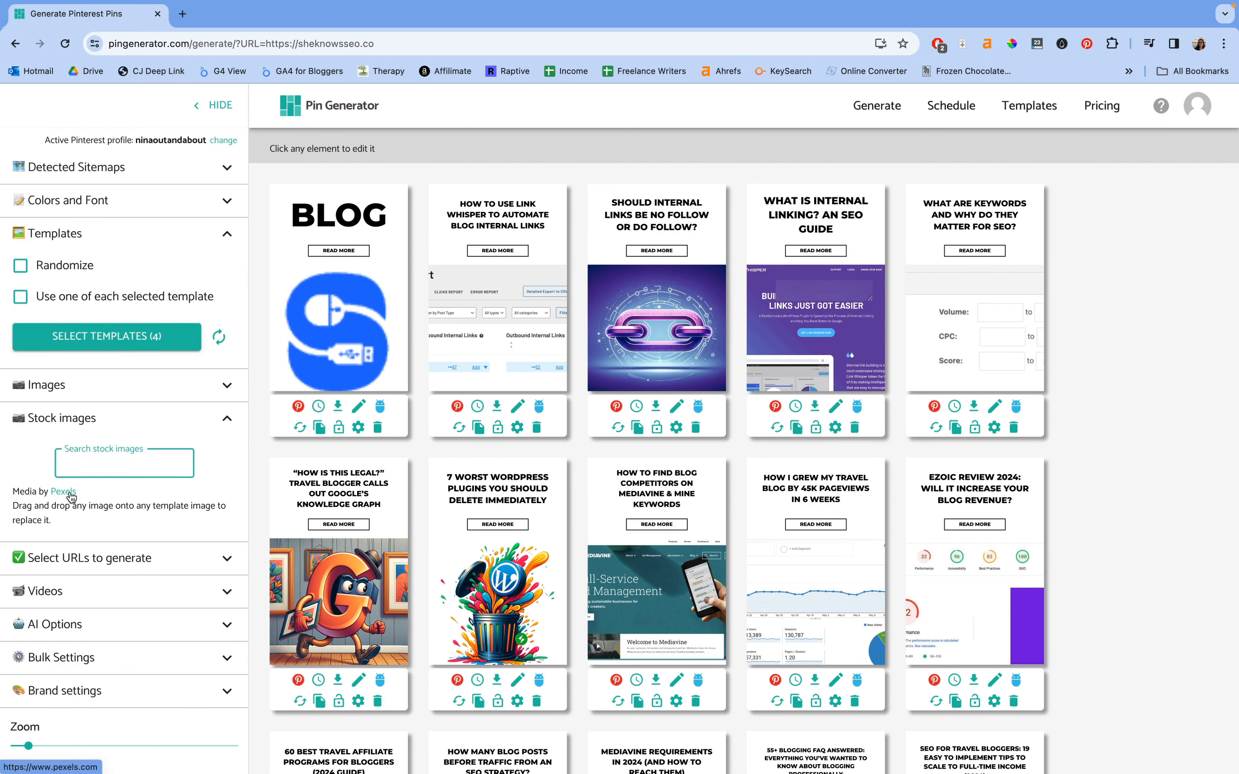
pyautogui.click(226, 421)
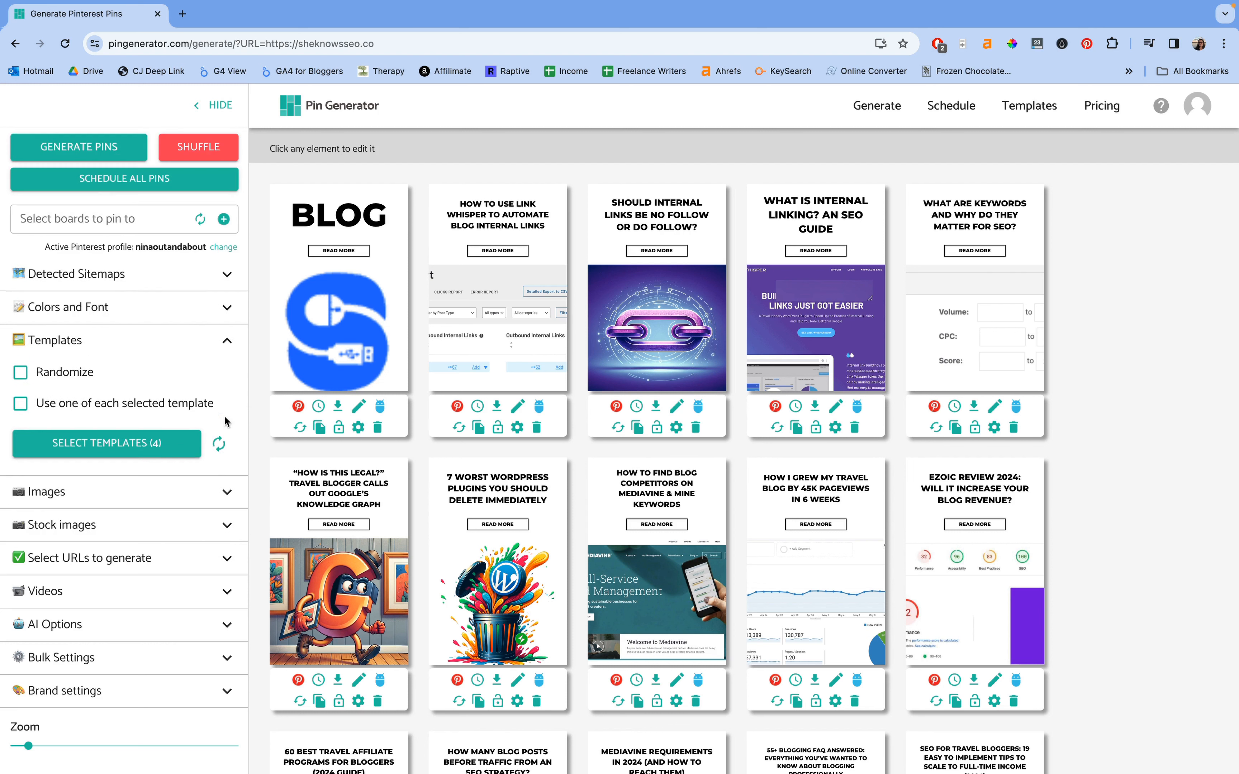
# Examine the list of site URLs available for pin generation and its URL search.
pyautogui.click(225, 560)
pyautogui.scroll(-5, 221, 553)
pyautogui.scroll(-1, 197, 461)
pyautogui.scroll(2, 191, 516)
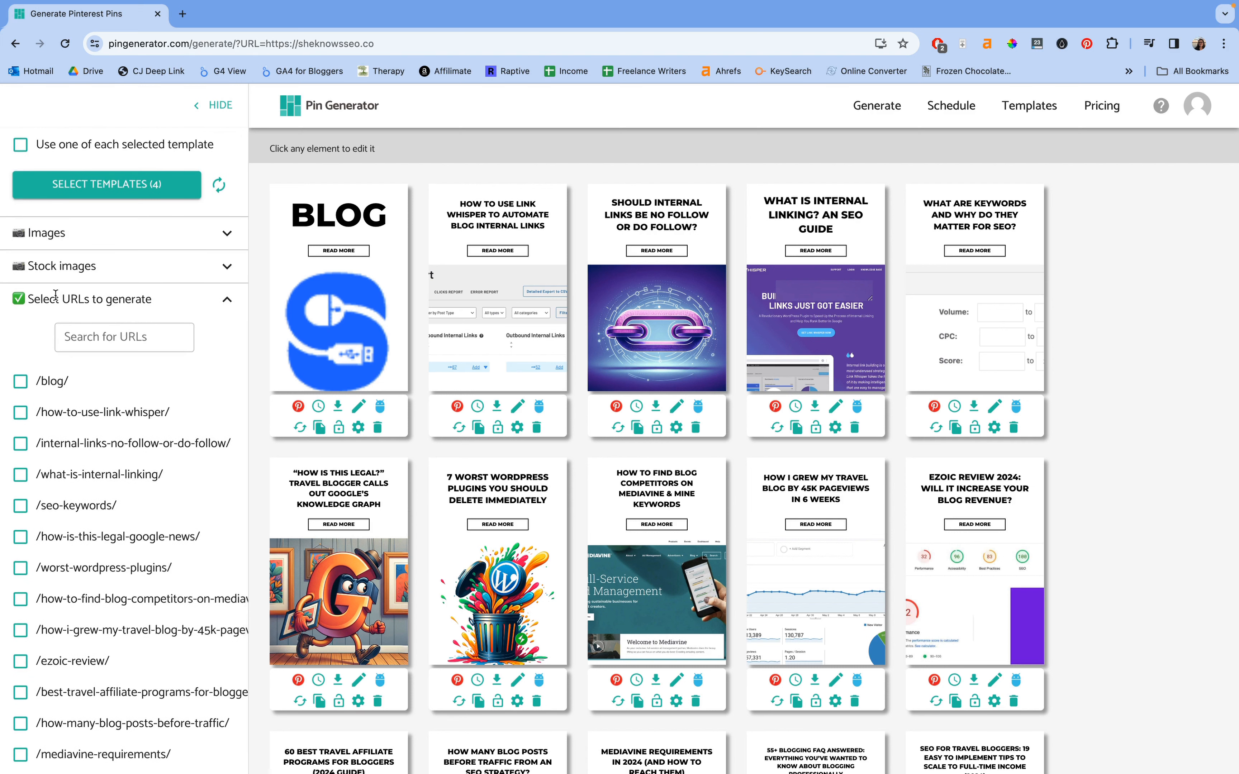
pyautogui.click(98, 335)
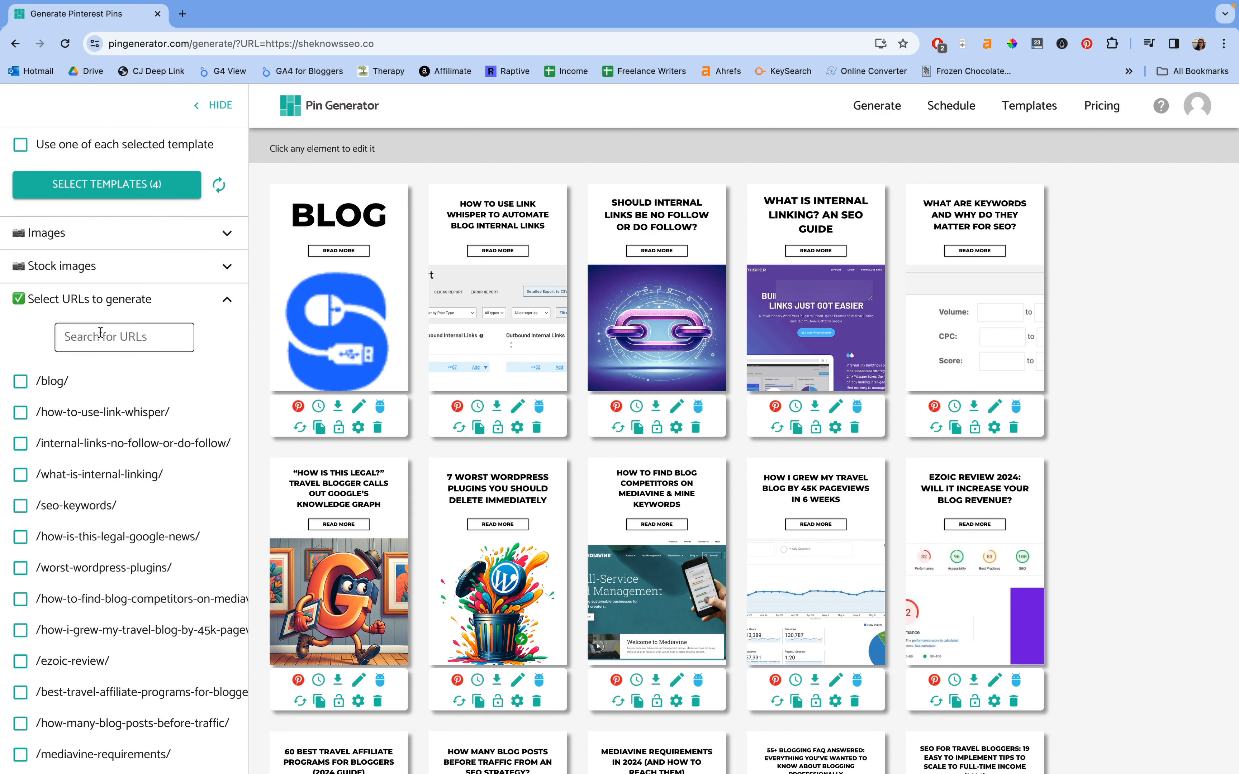
pyautogui.scroll(7, 100, 333)
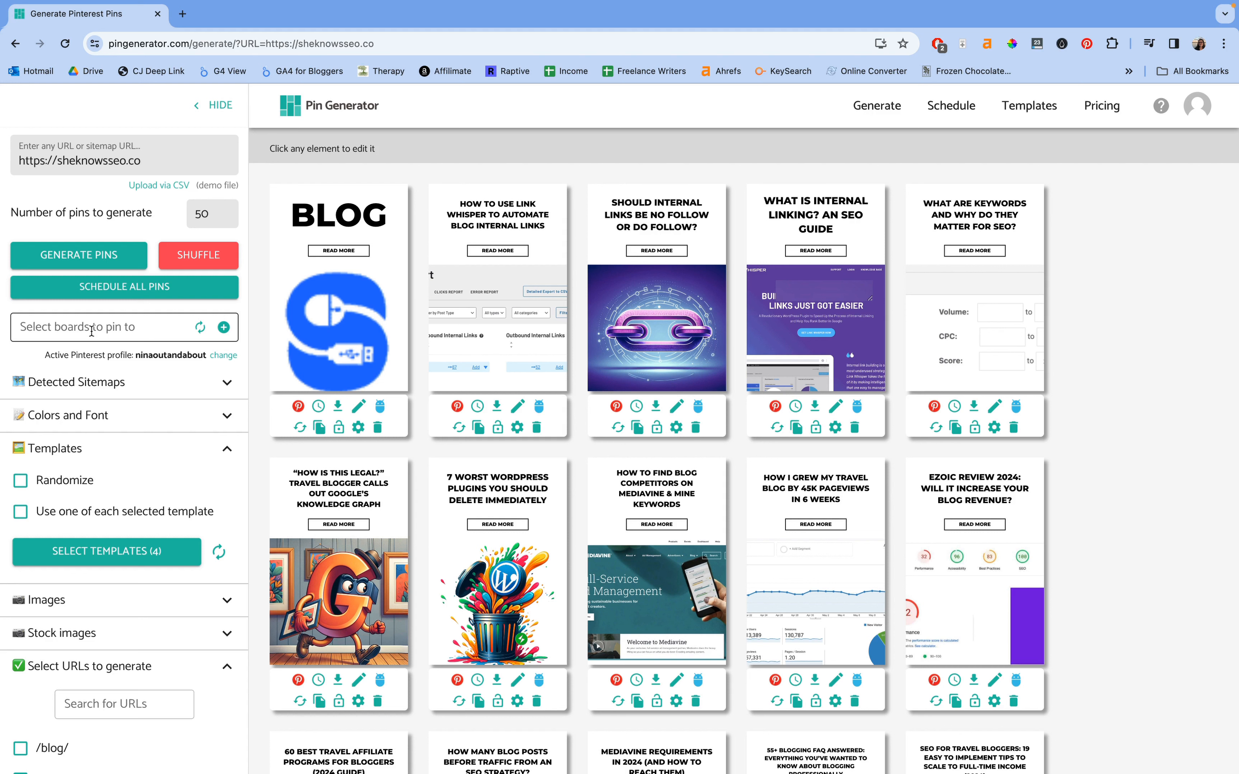
# View the Pinterest boards available to pin to and look through the rest of the site's URL list.
pyautogui.click(92, 332)
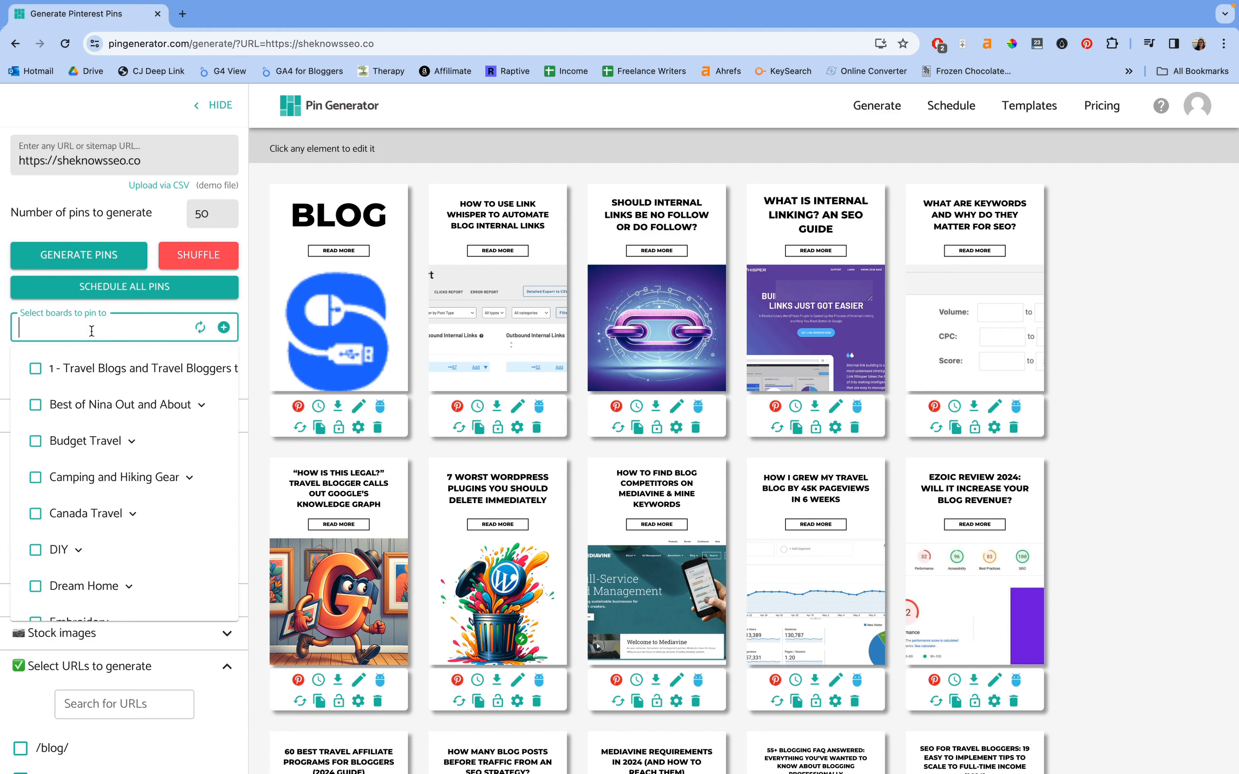
pyautogui.click(125, 306)
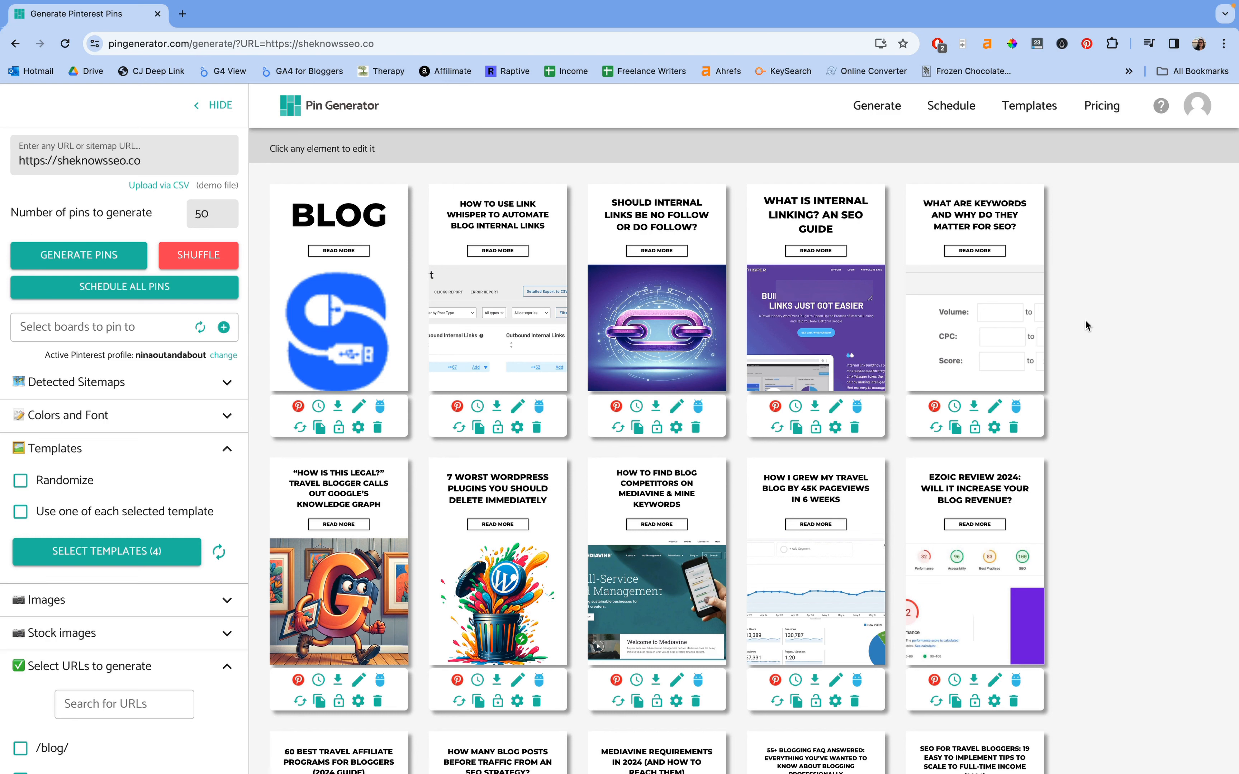
pyautogui.scroll(-5, 174, 517)
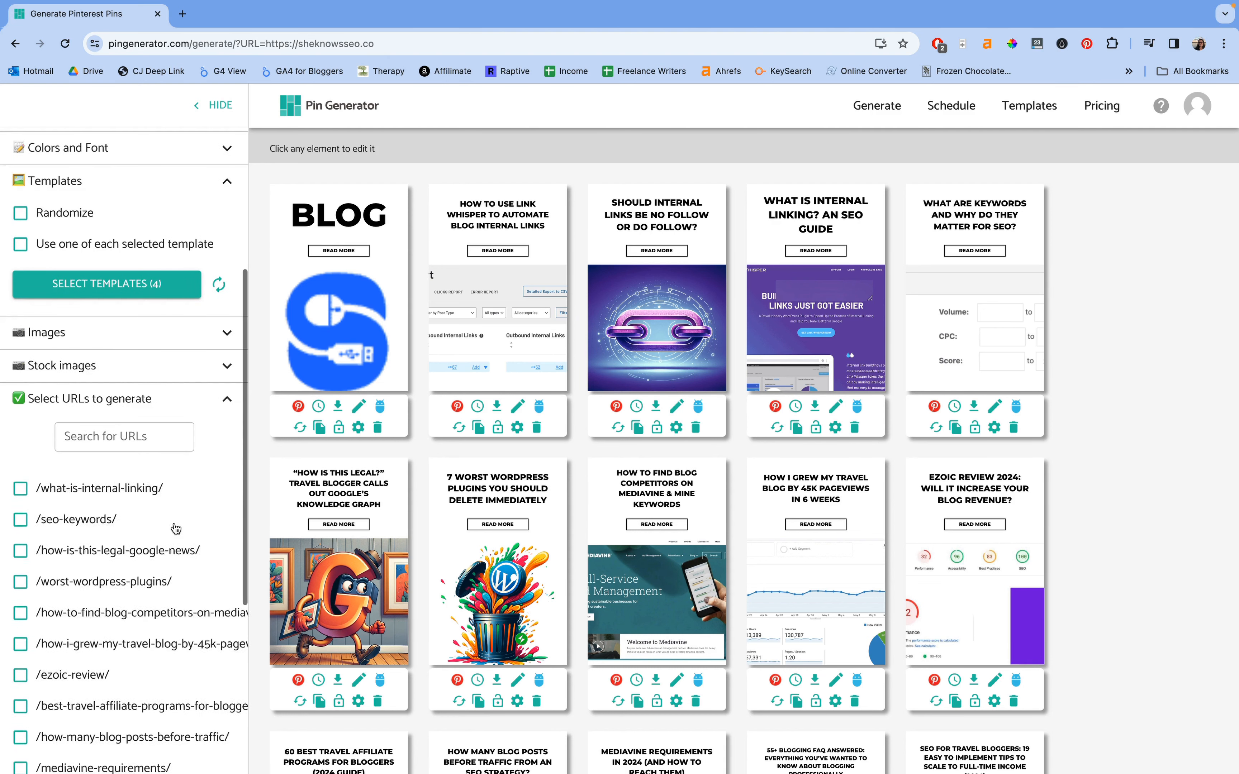
pyautogui.scroll(-15, 176, 528)
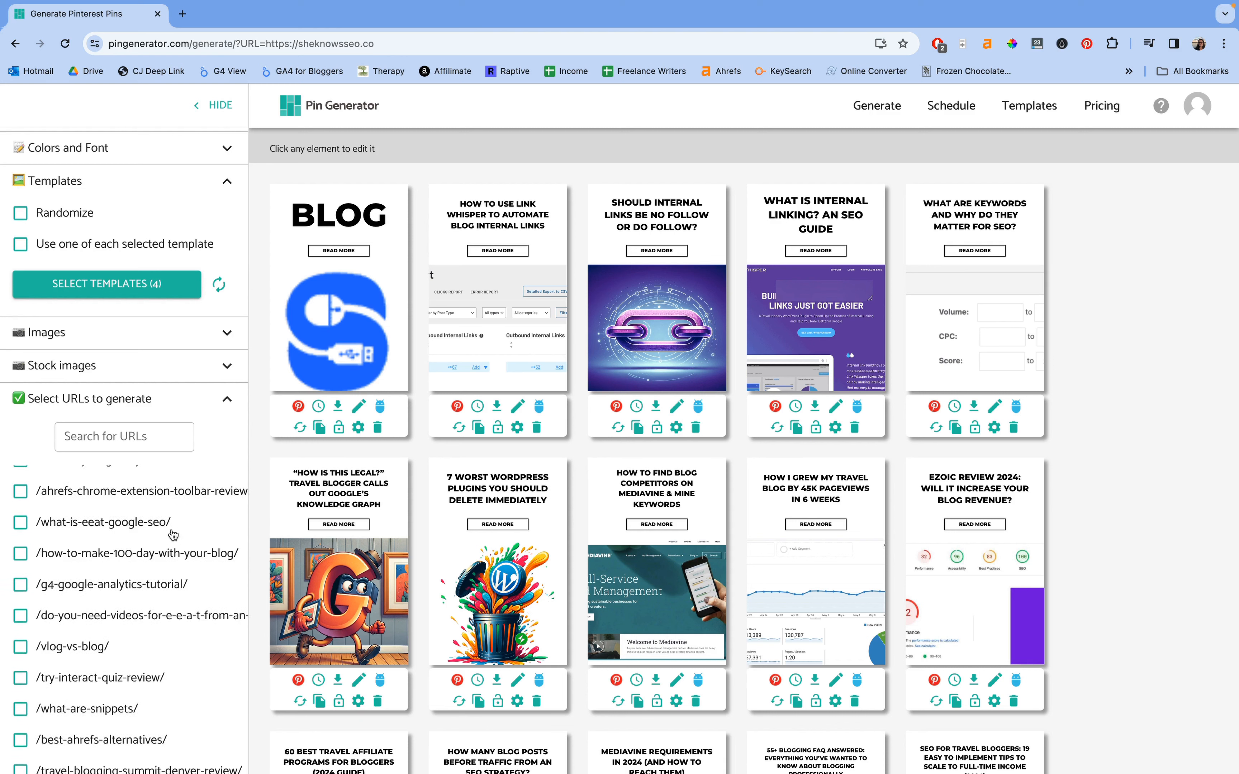
pyautogui.scroll(-6, 174, 518)
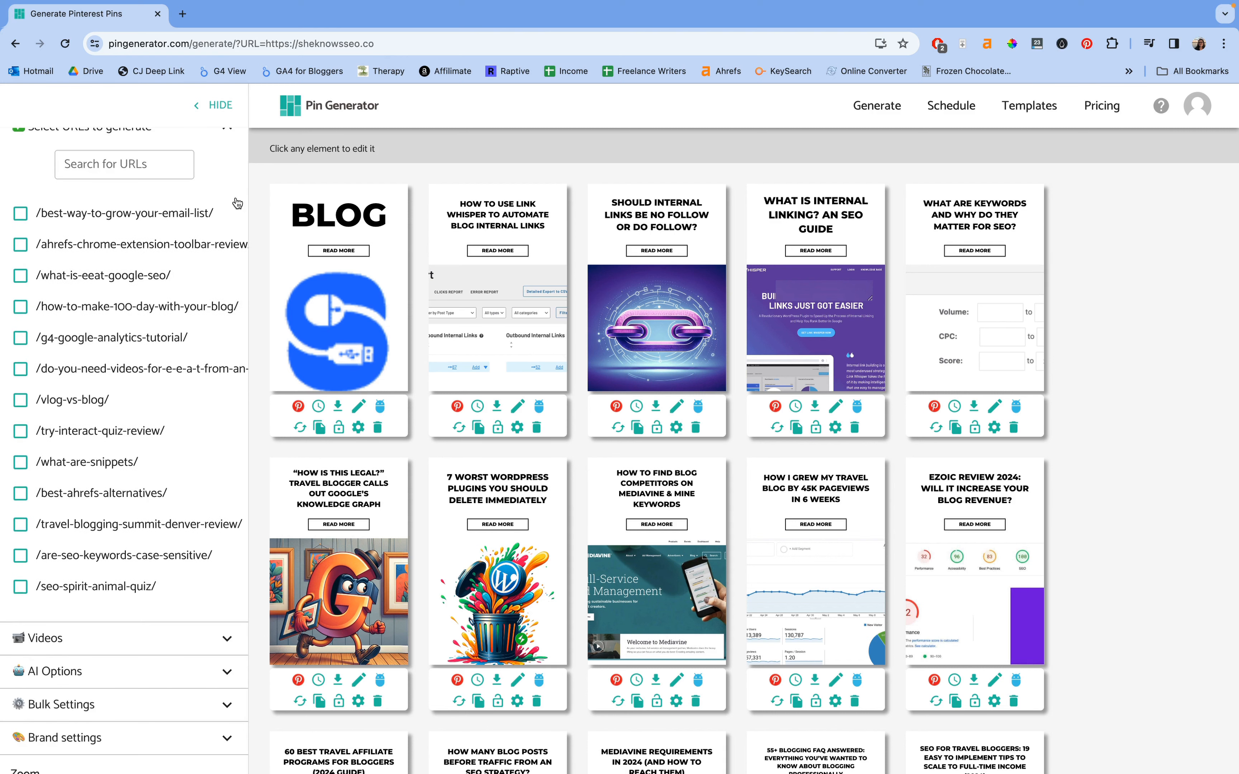
pyautogui.scroll(1, 235, 189)
pyautogui.click(228, 155)
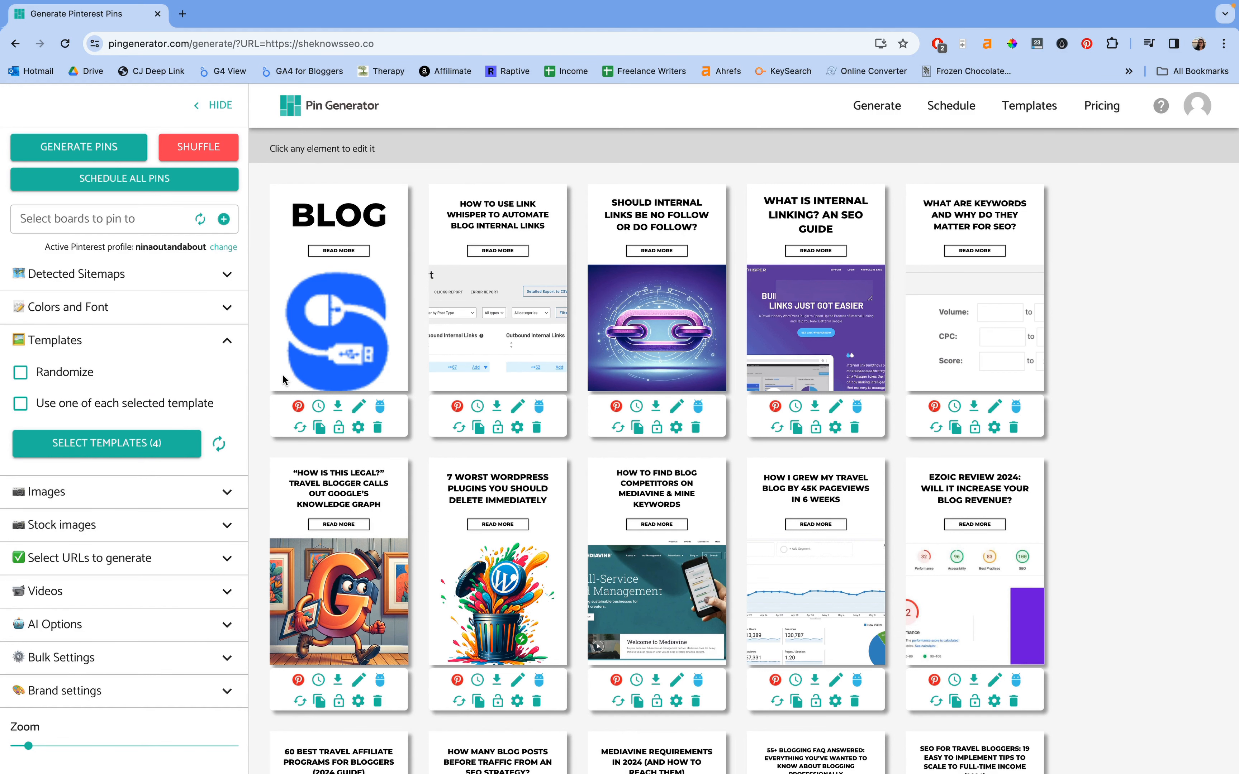
# Examine the video options and the AI options for rewriting titles and descriptions.
pyautogui.click(227, 591)
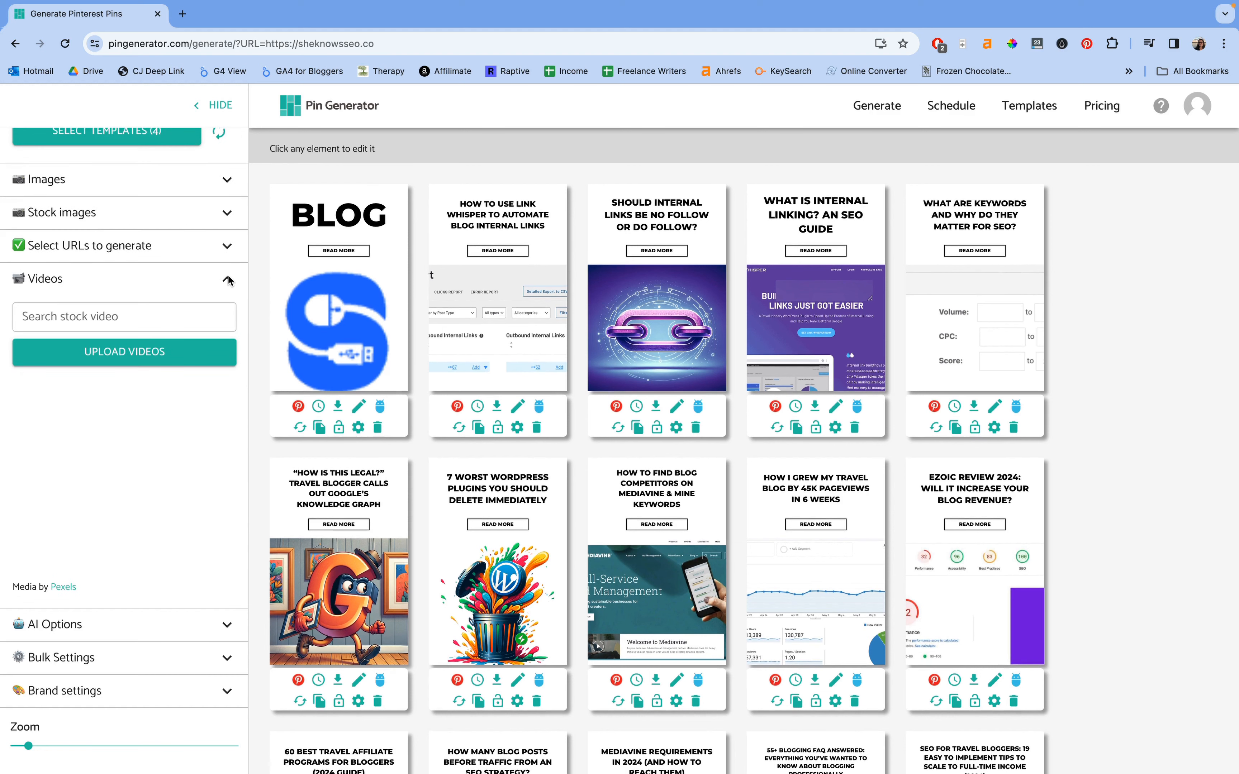
pyautogui.click(227, 279)
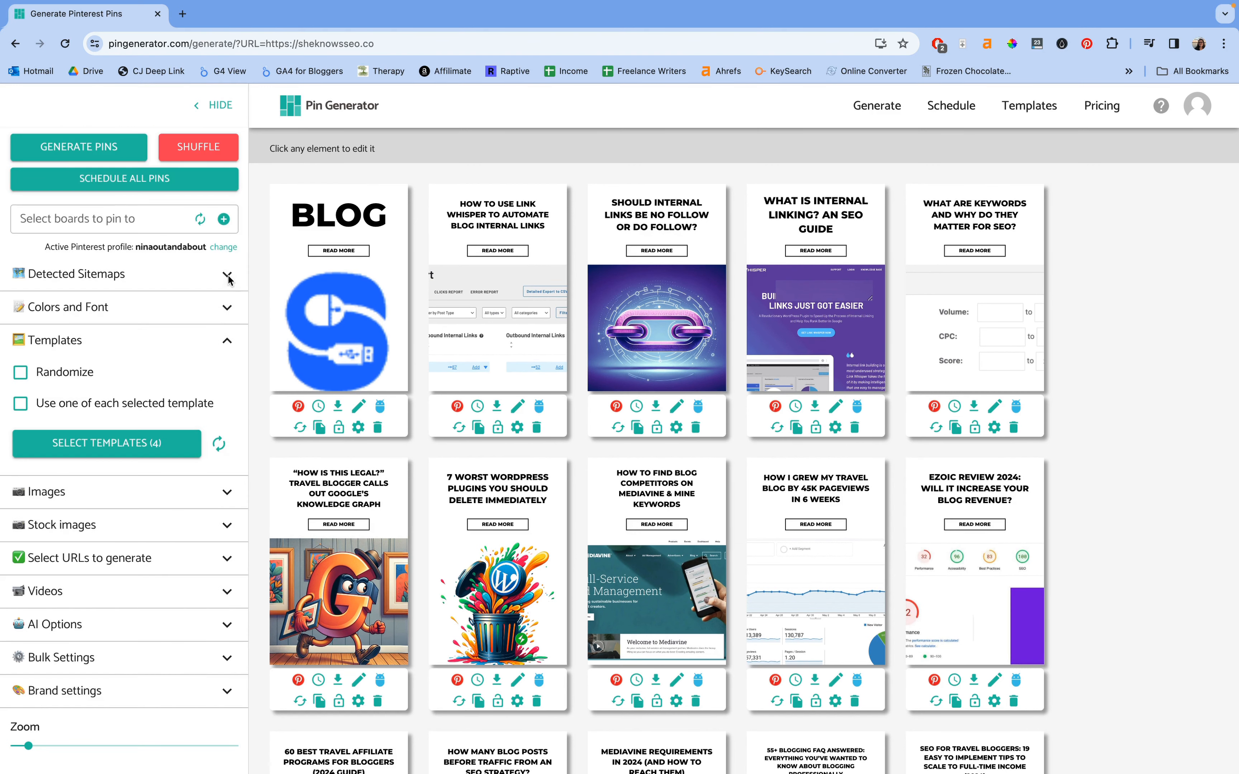
pyautogui.click(227, 625)
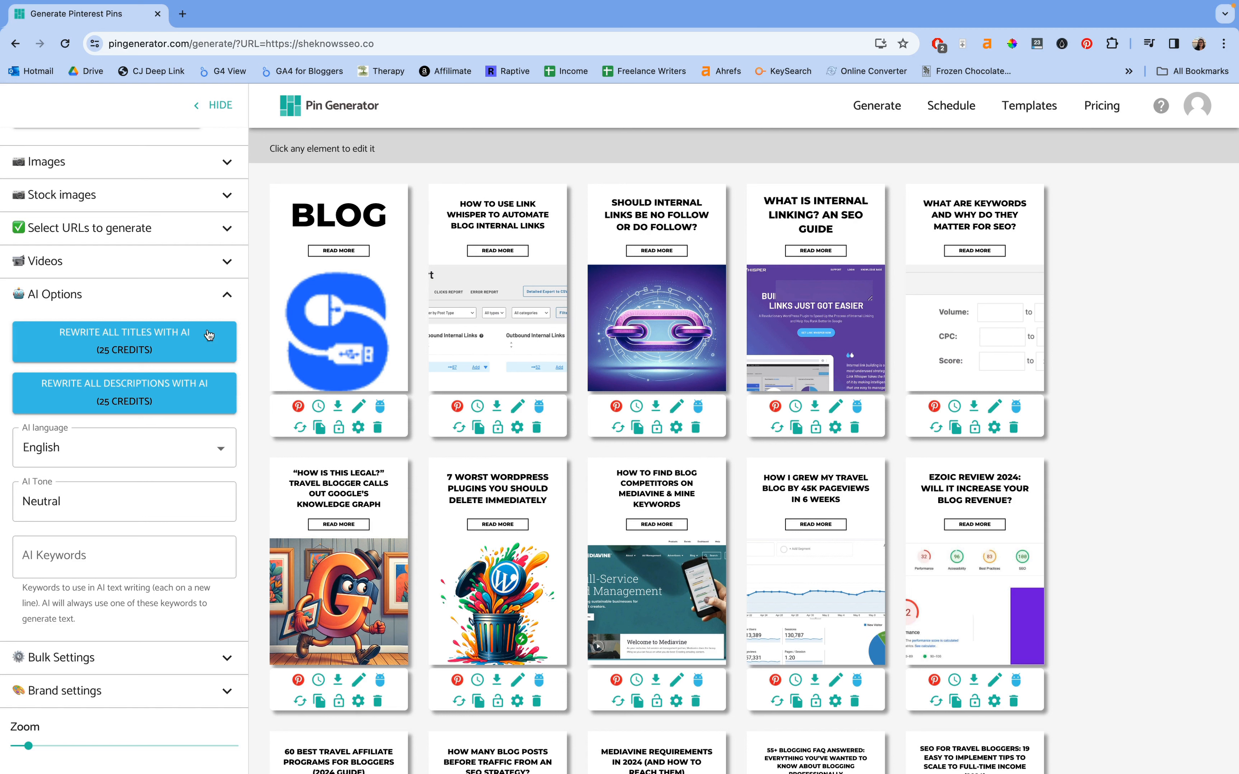
pyautogui.click(221, 296)
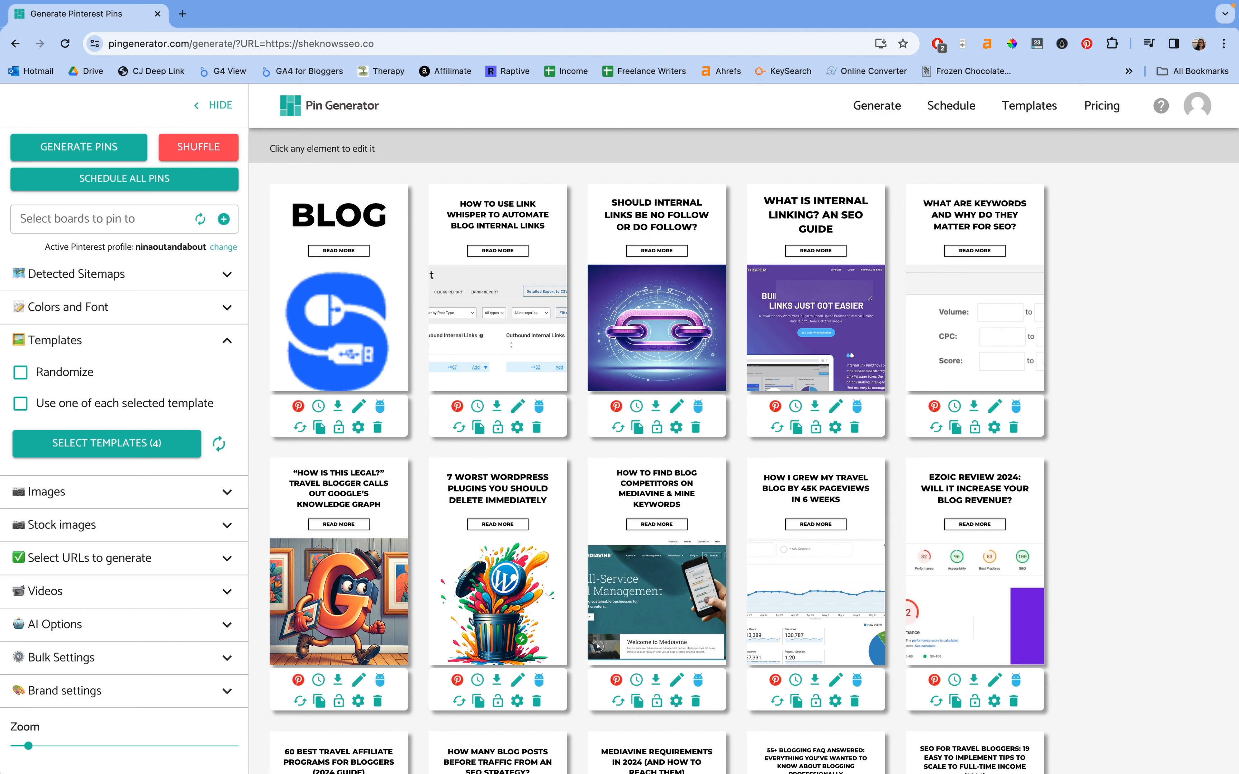
# Examine the bulk settings for pin titles, descriptions, outbound links and URL text.
pyautogui.click(226, 659)
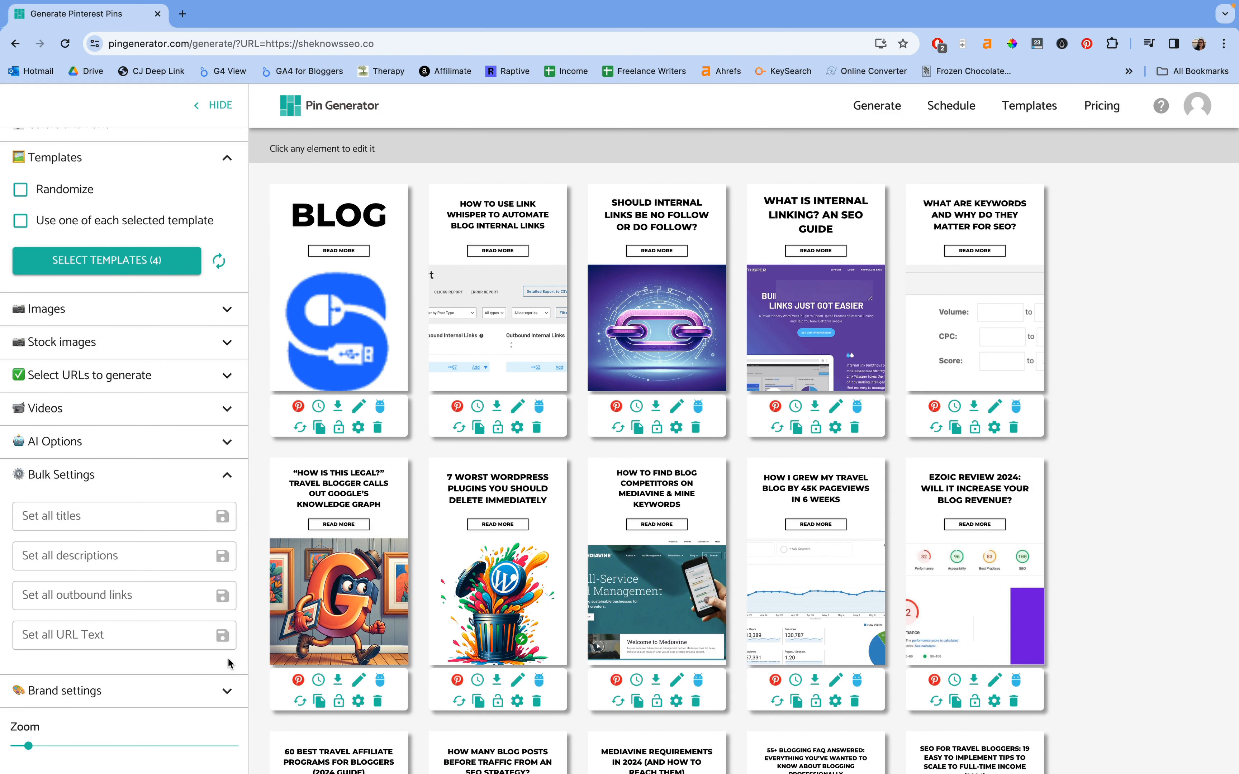
pyautogui.click(152, 510)
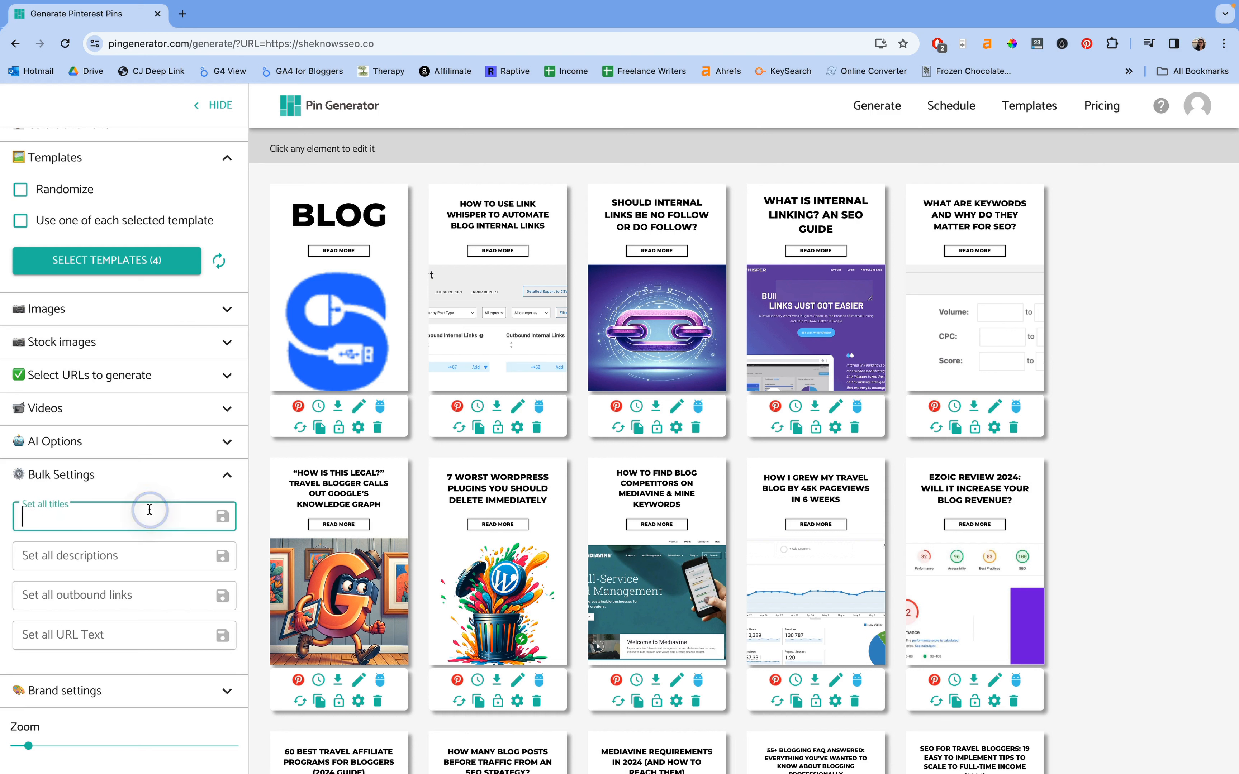
pyautogui.click(227, 478)
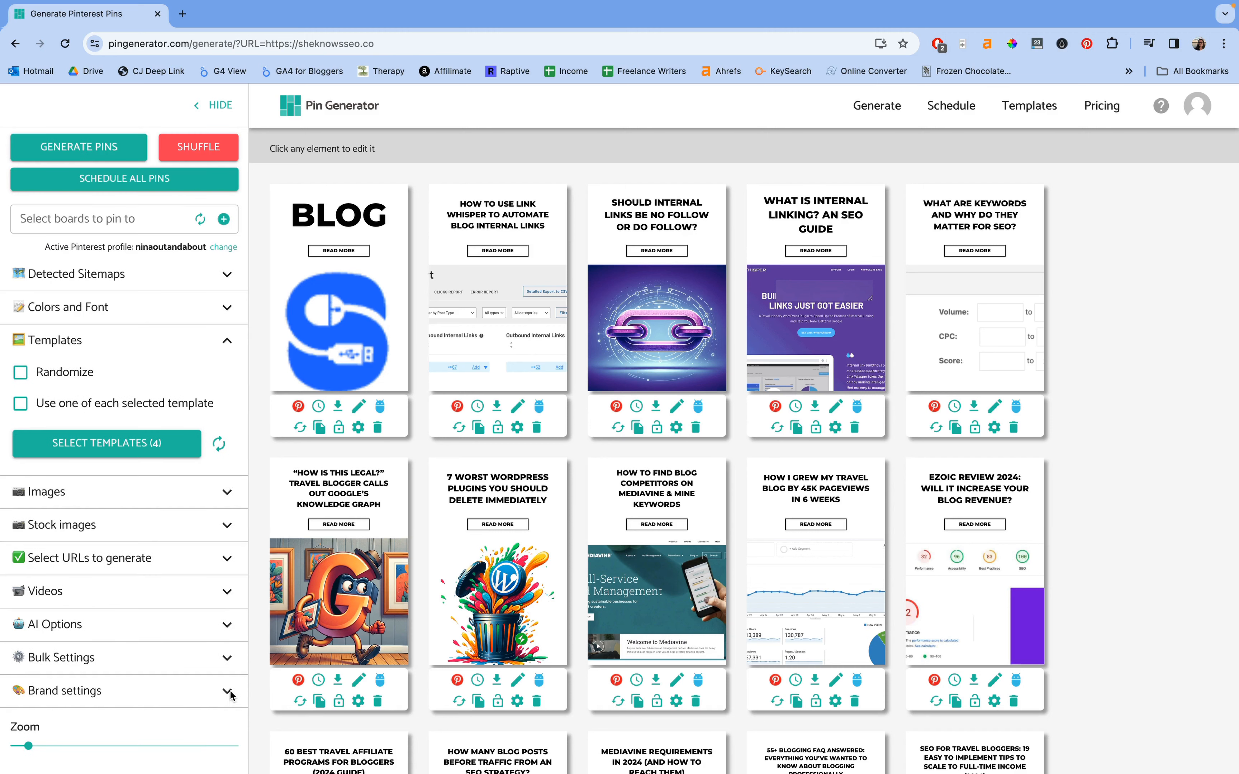
pyautogui.scroll(3, 202, 568)
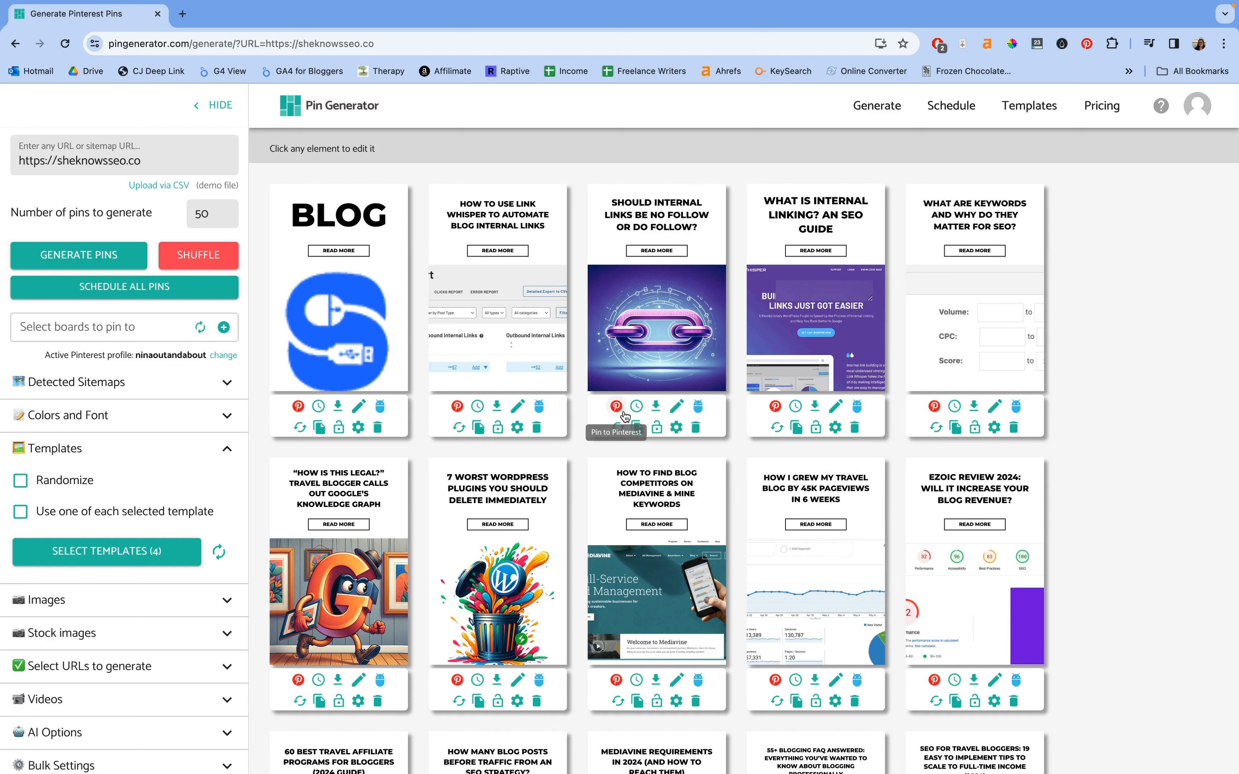
# View the scheduling options of the "Should Internal Links Be No Follow or Do Follow?" pin.
pyautogui.click(635, 408)
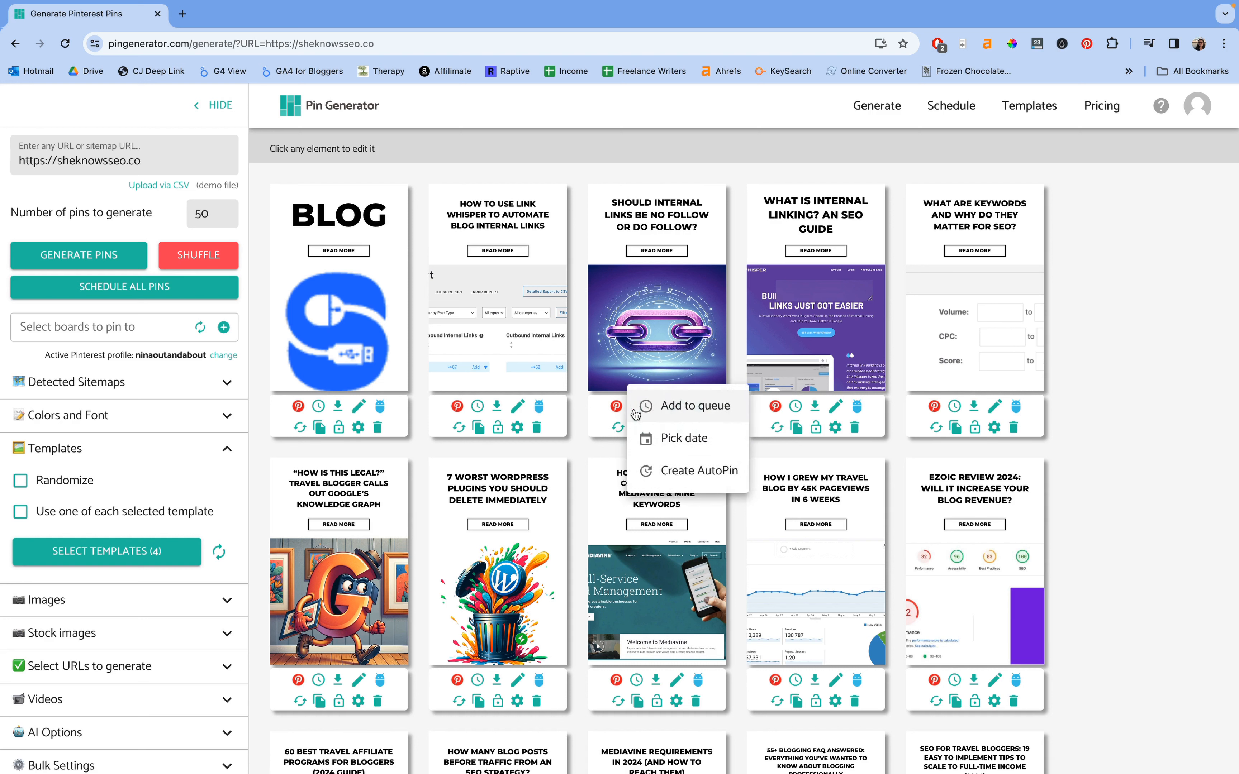
pyautogui.click(620, 417)
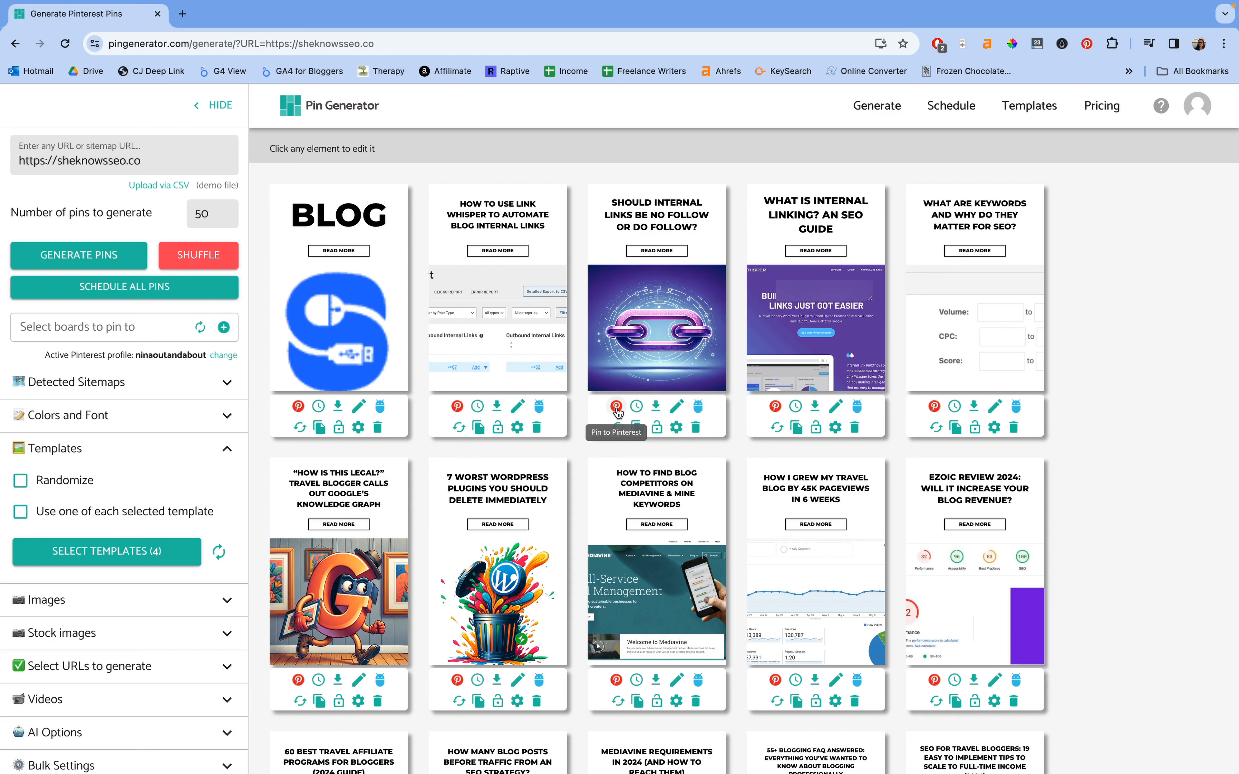
pyautogui.click(618, 411)
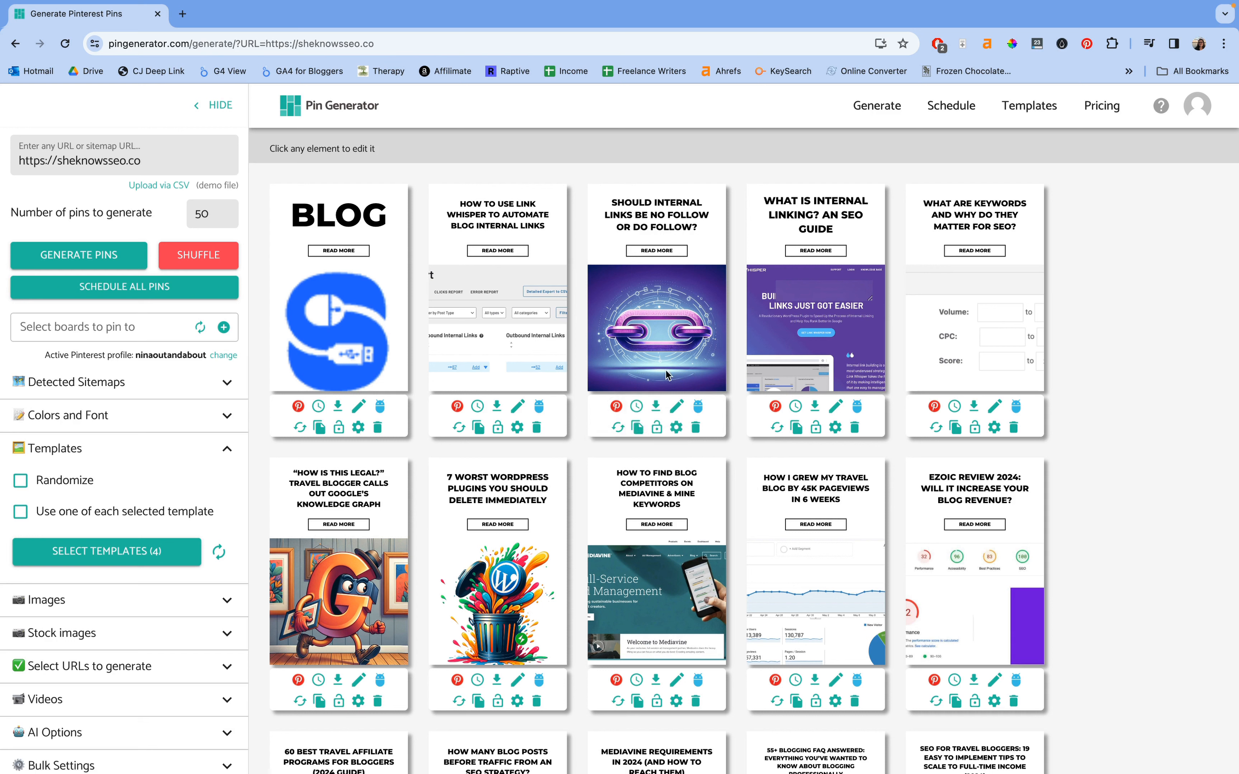
pyautogui.click(636, 408)
# Open the "Should Internal Links Be No Follow or Do Follow?" pin for editing, review its description, and rewrite its title with AI.
pyautogui.click(676, 410)
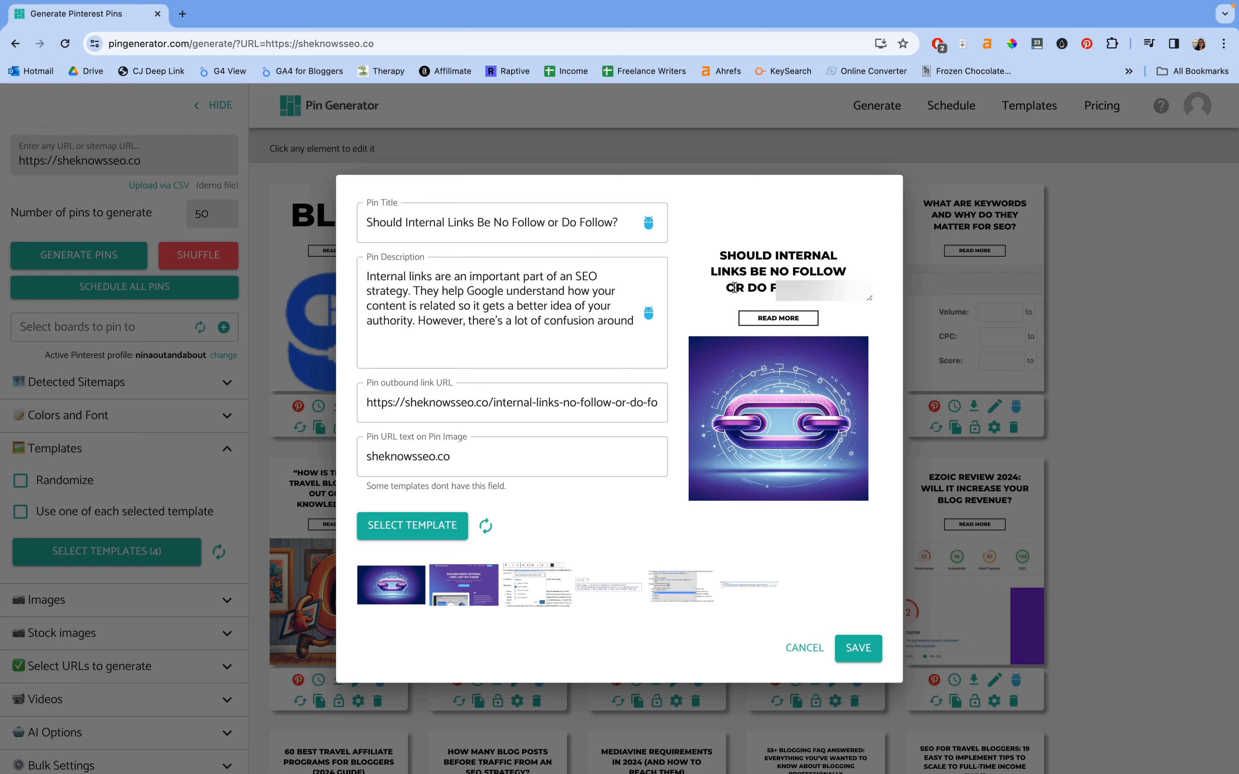
pyautogui.doubleClick(617, 321)
pyautogui.click(551, 306)
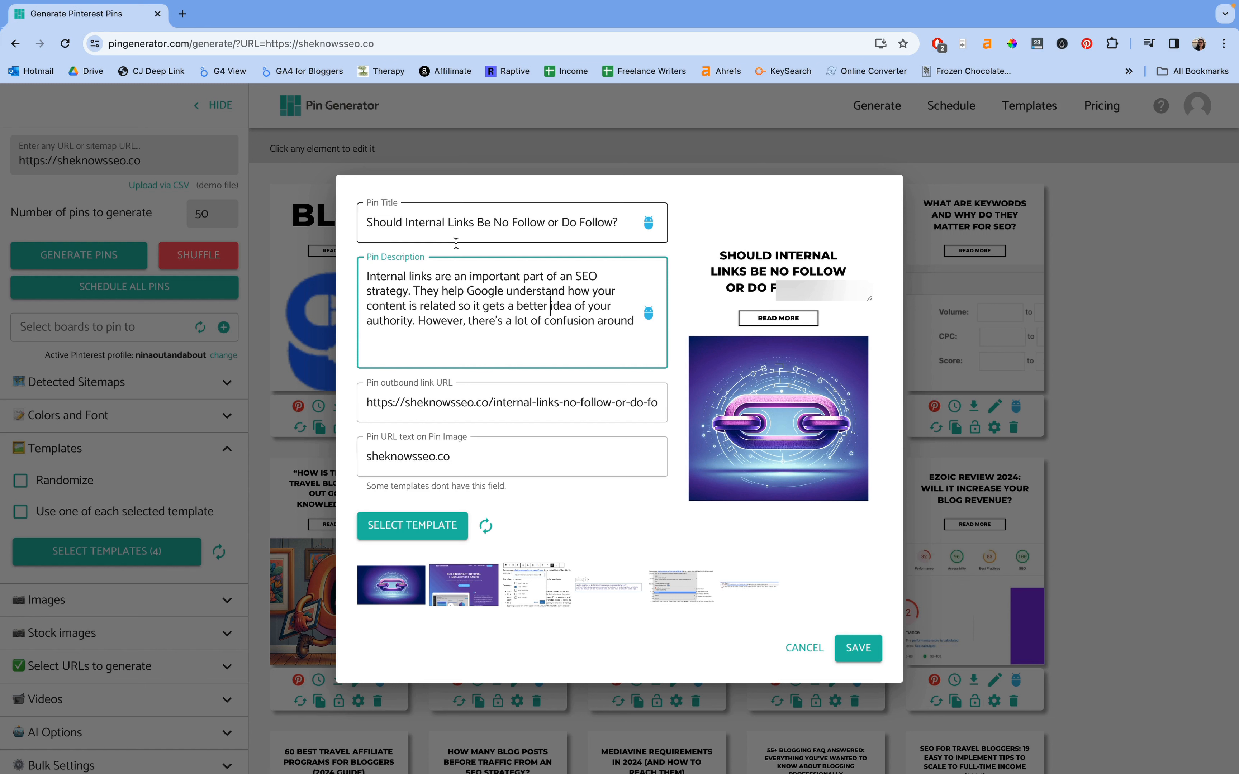
pyautogui.tripleClick(527, 308)
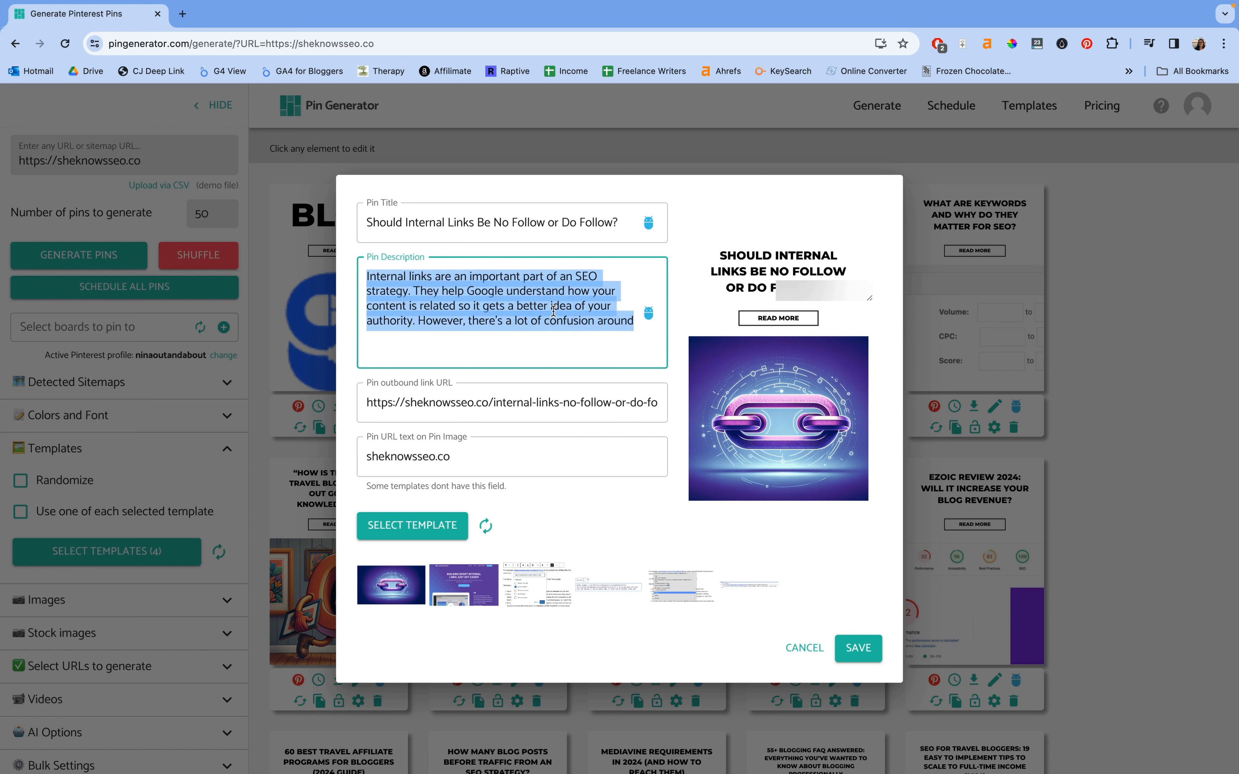
pyautogui.tripleClick(612, 225)
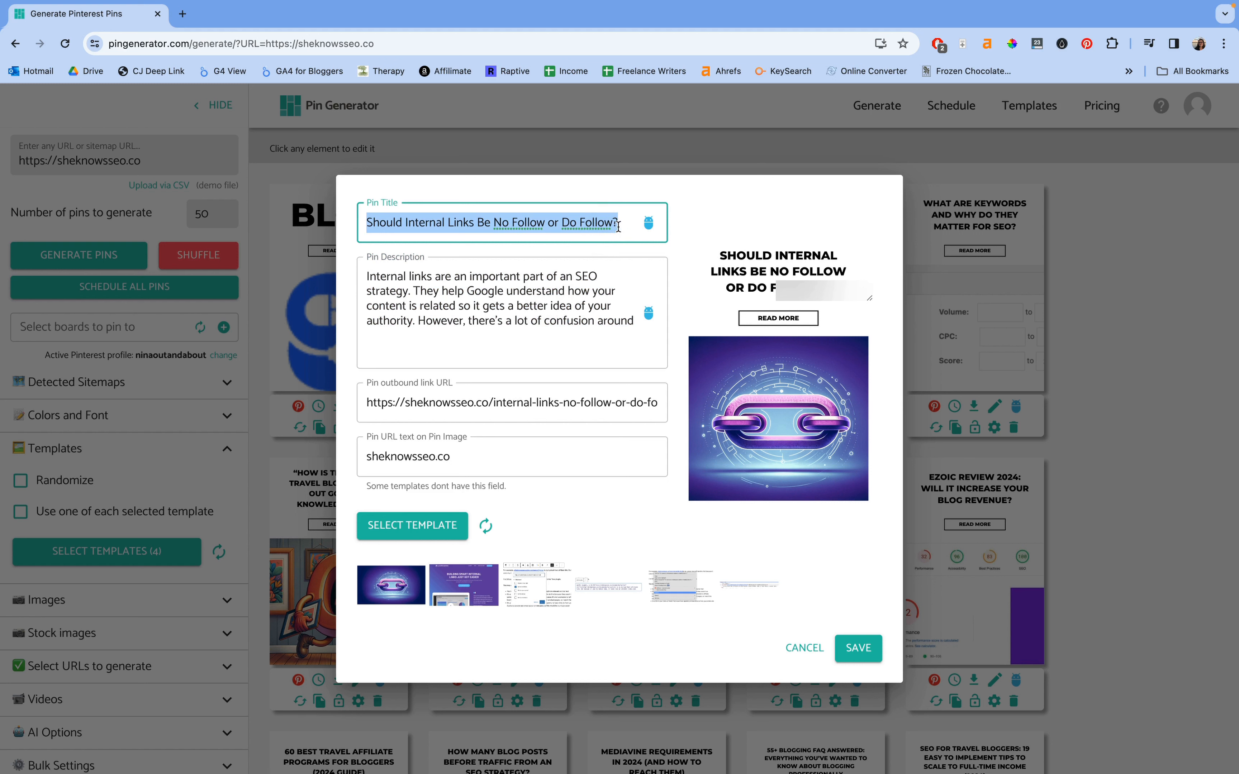
pyautogui.click(648, 224)
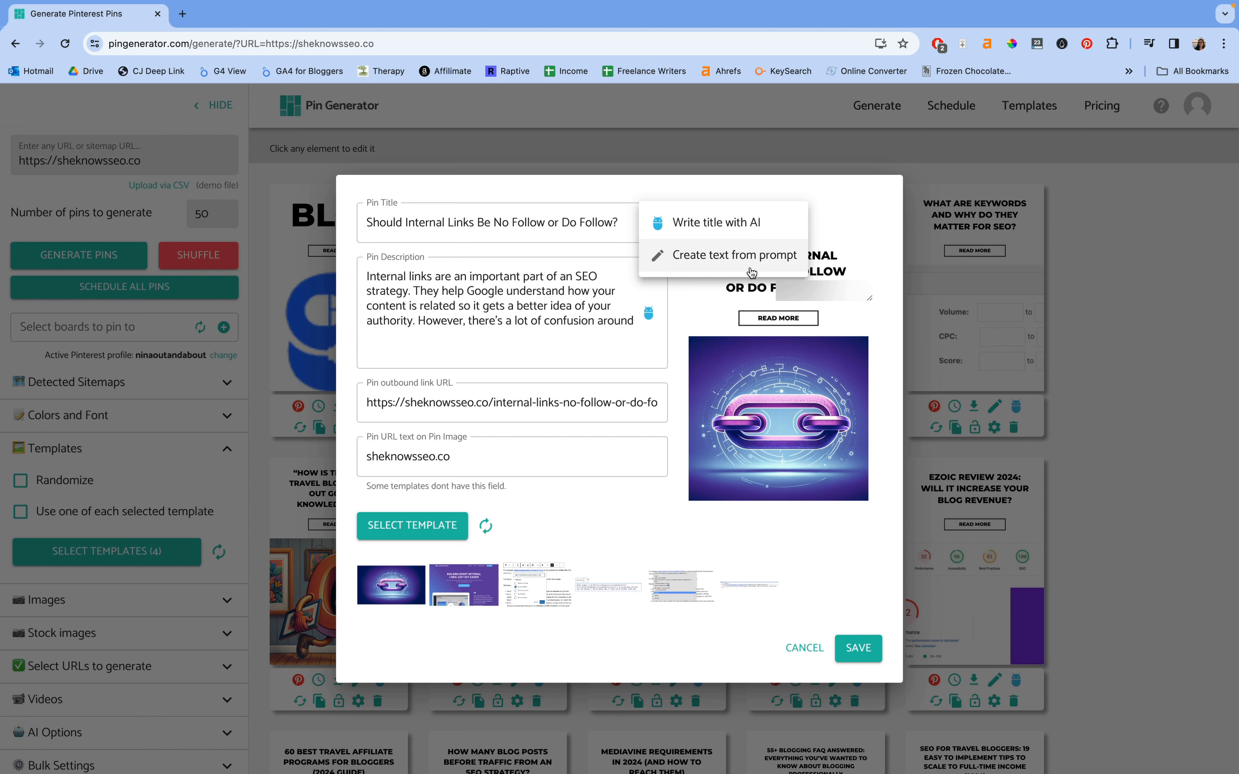
pyautogui.click(748, 228)
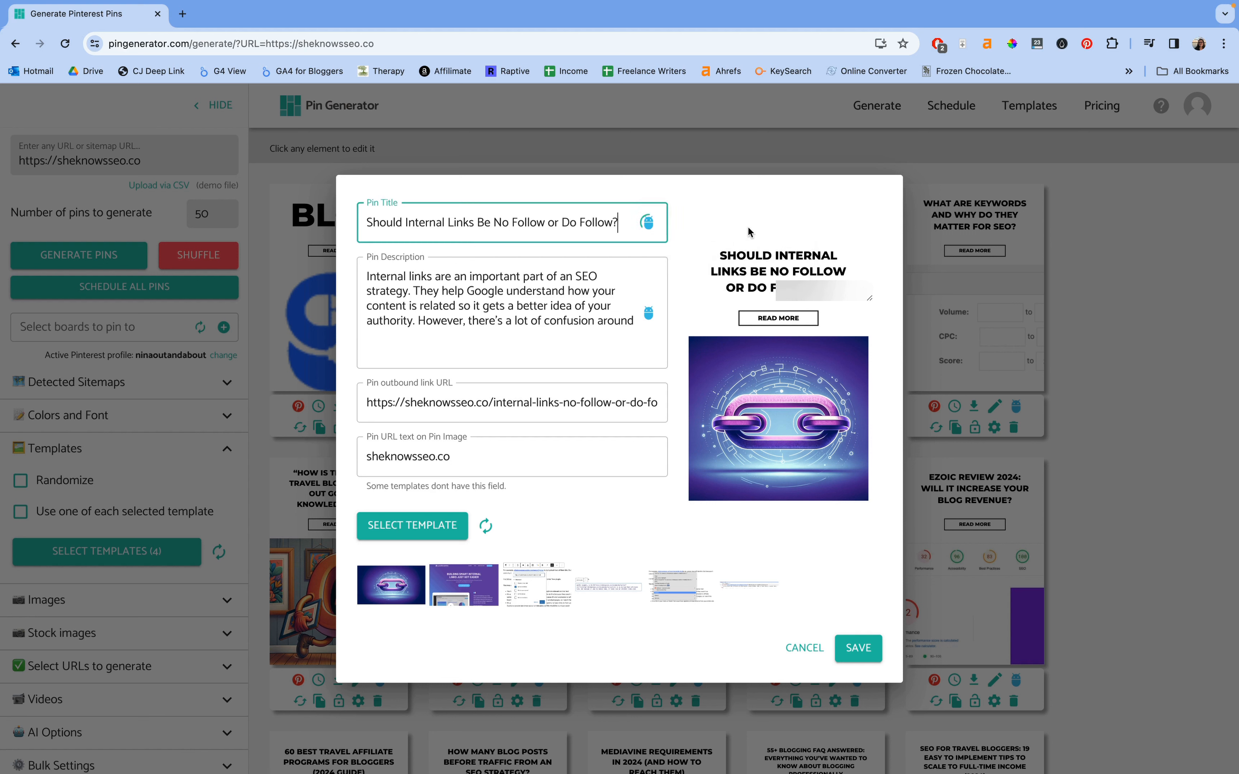
pyautogui.moveTo(416, 216); pyautogui.dragTo(630, 233)
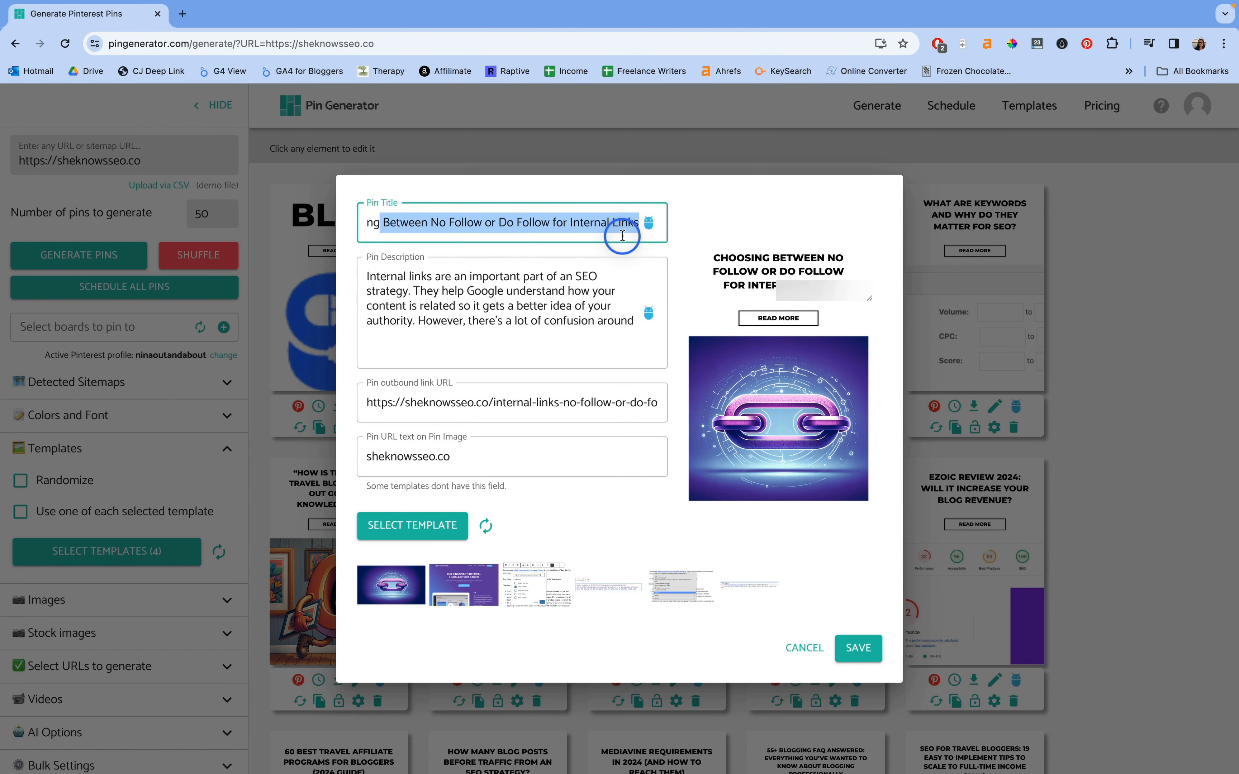
# Rewrite the description of the "Choosing Between No Follow or Do Follow for Internal Links" pin with AI.
pyautogui.click(564, 233)
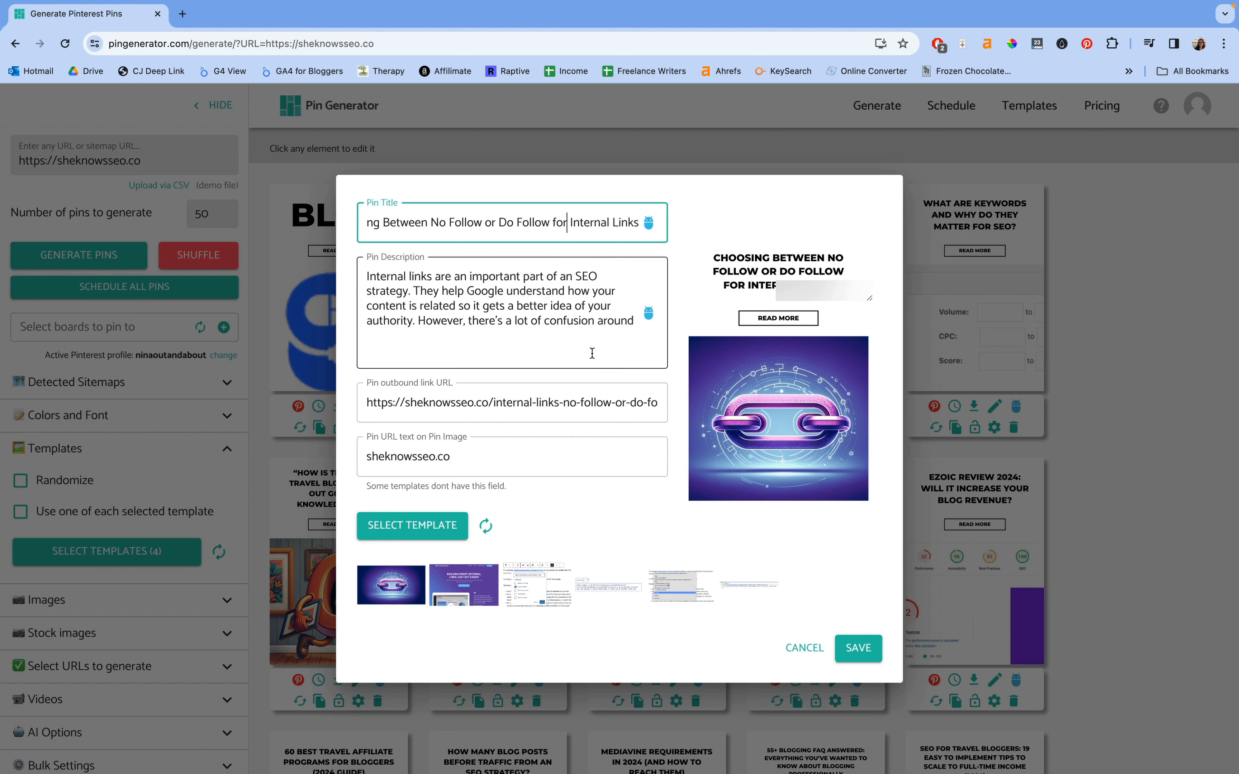
pyautogui.click(648, 314)
pyautogui.click(660, 312)
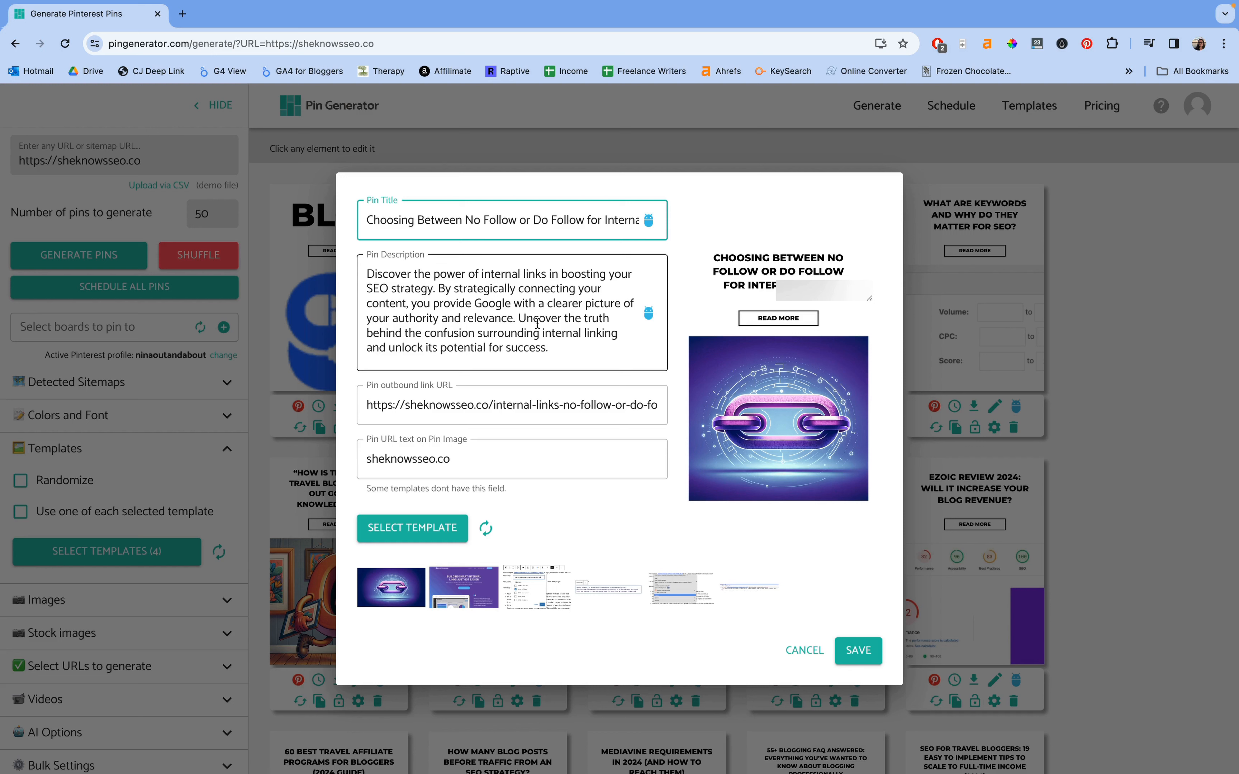
pyautogui.click(580, 359)
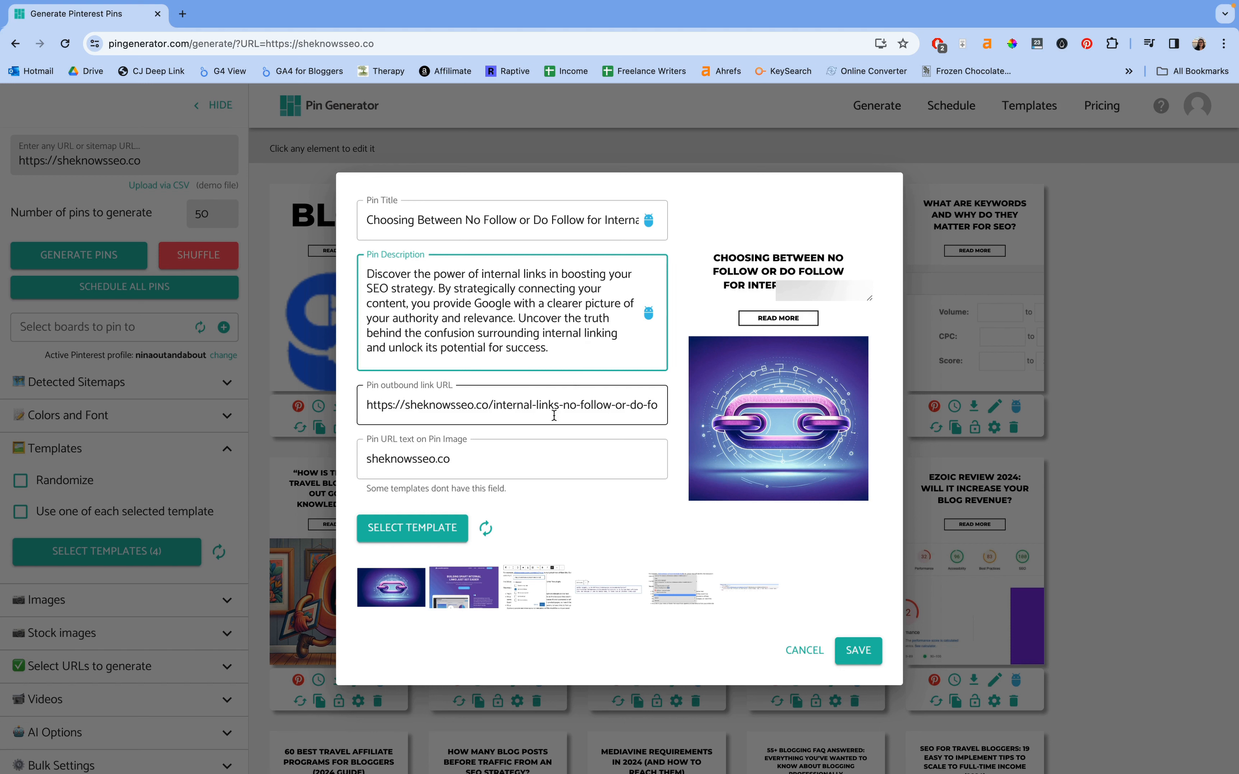
# Try alternative images for the pin, settle on the purple chain-link image, and save the pin's edits.
pyautogui.moveTo(403, 610)
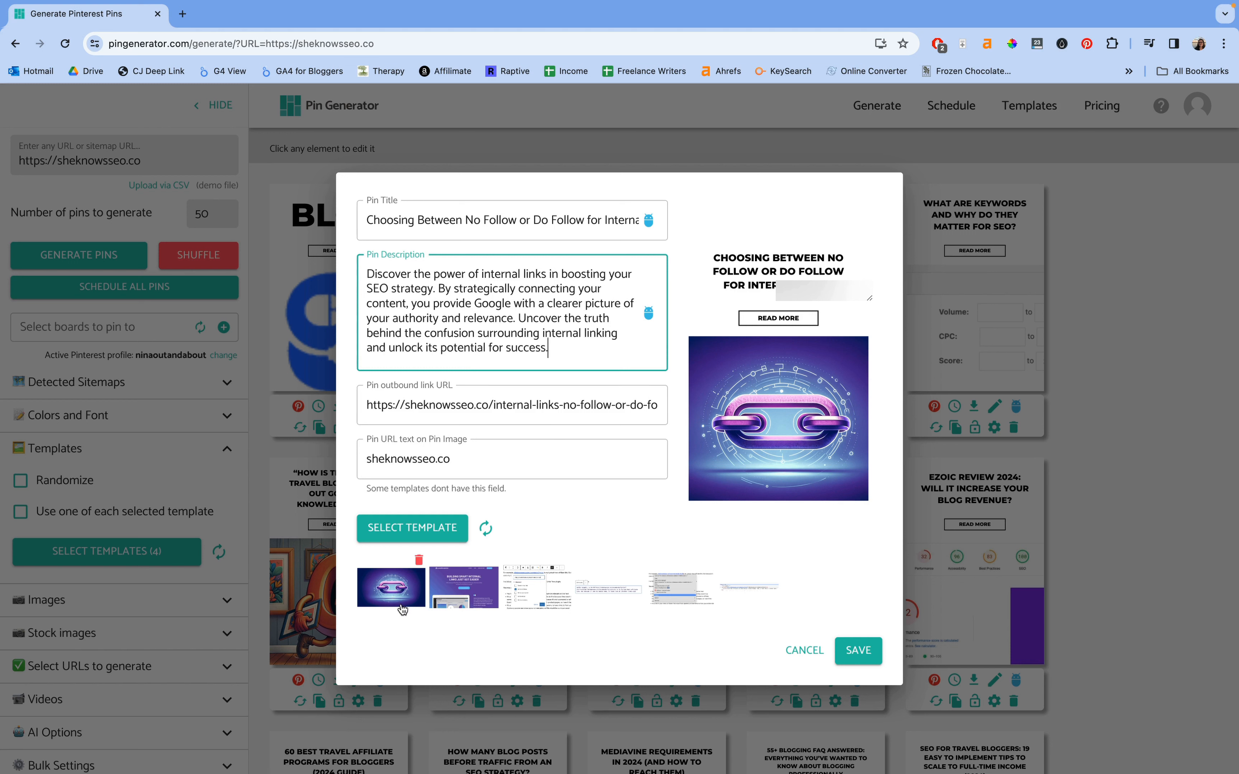
pyautogui.click(464, 613)
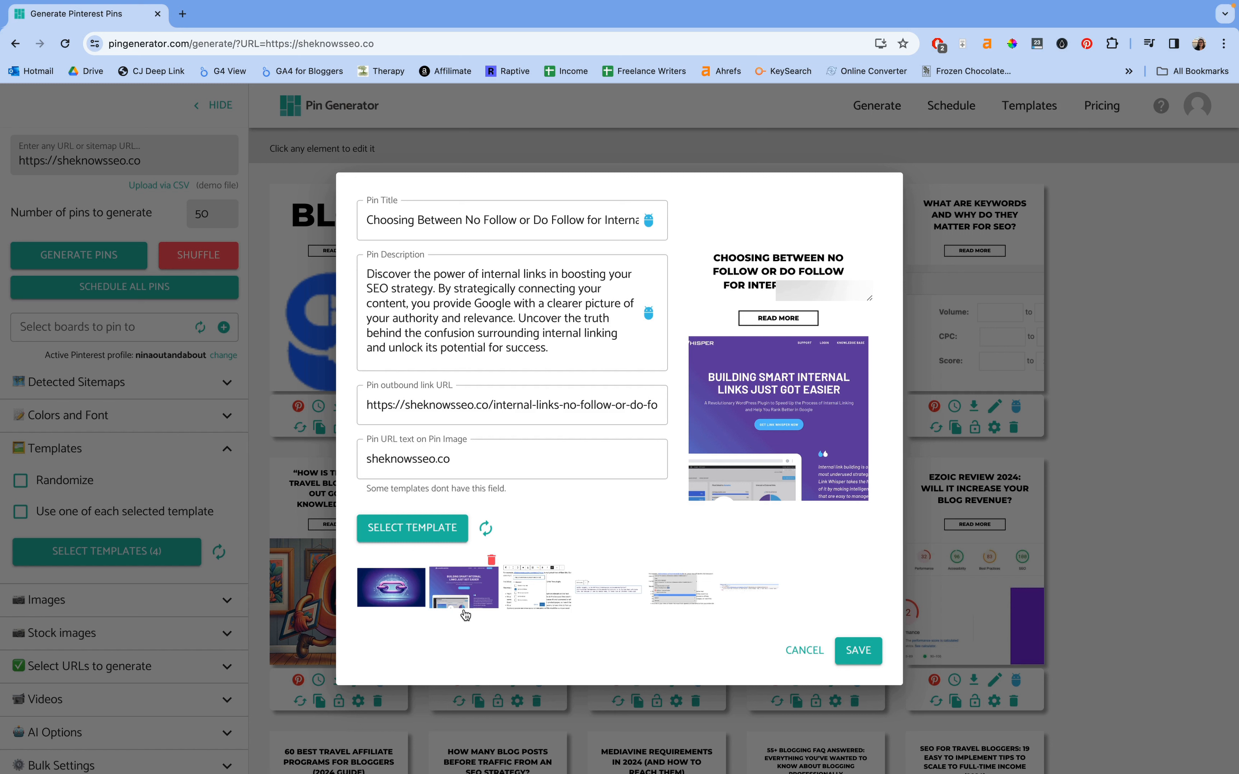
pyautogui.click(528, 619)
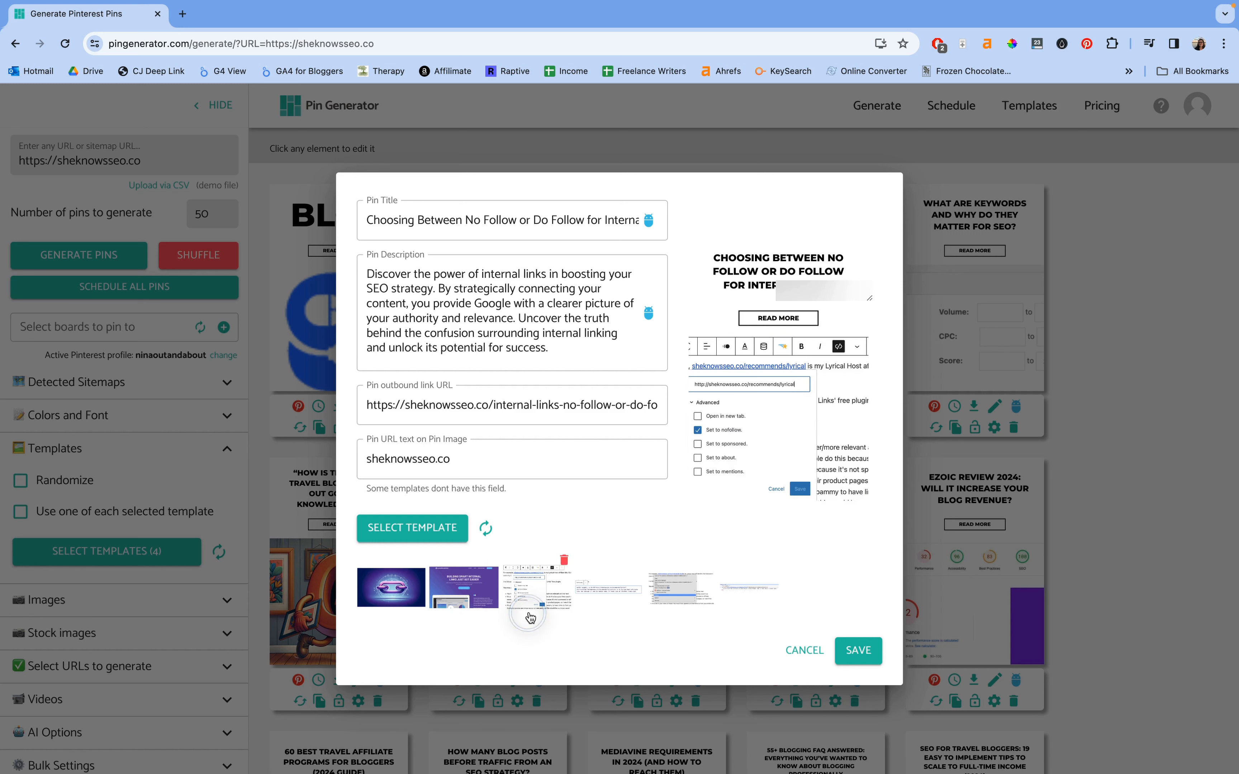
pyautogui.click(607, 608)
pyautogui.click(475, 602)
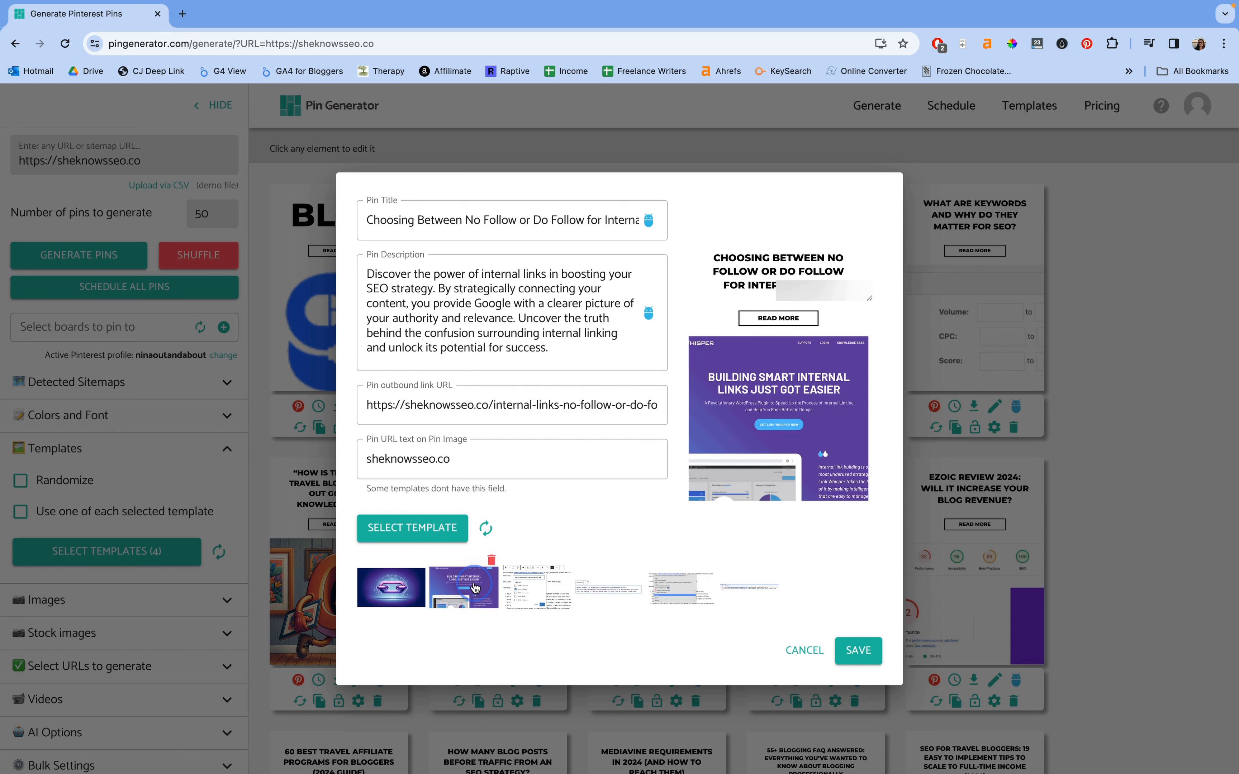
pyautogui.click(387, 590)
pyautogui.click(478, 603)
pyautogui.click(402, 584)
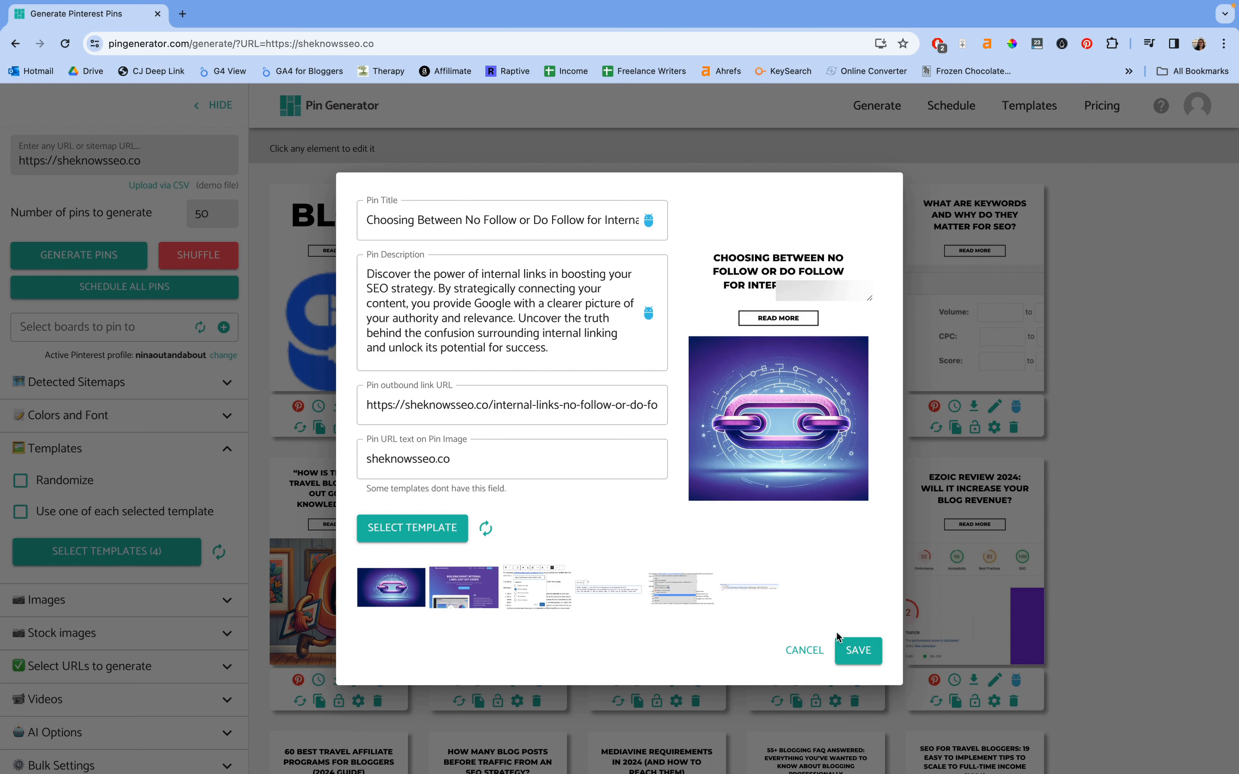
pyautogui.click(860, 662)
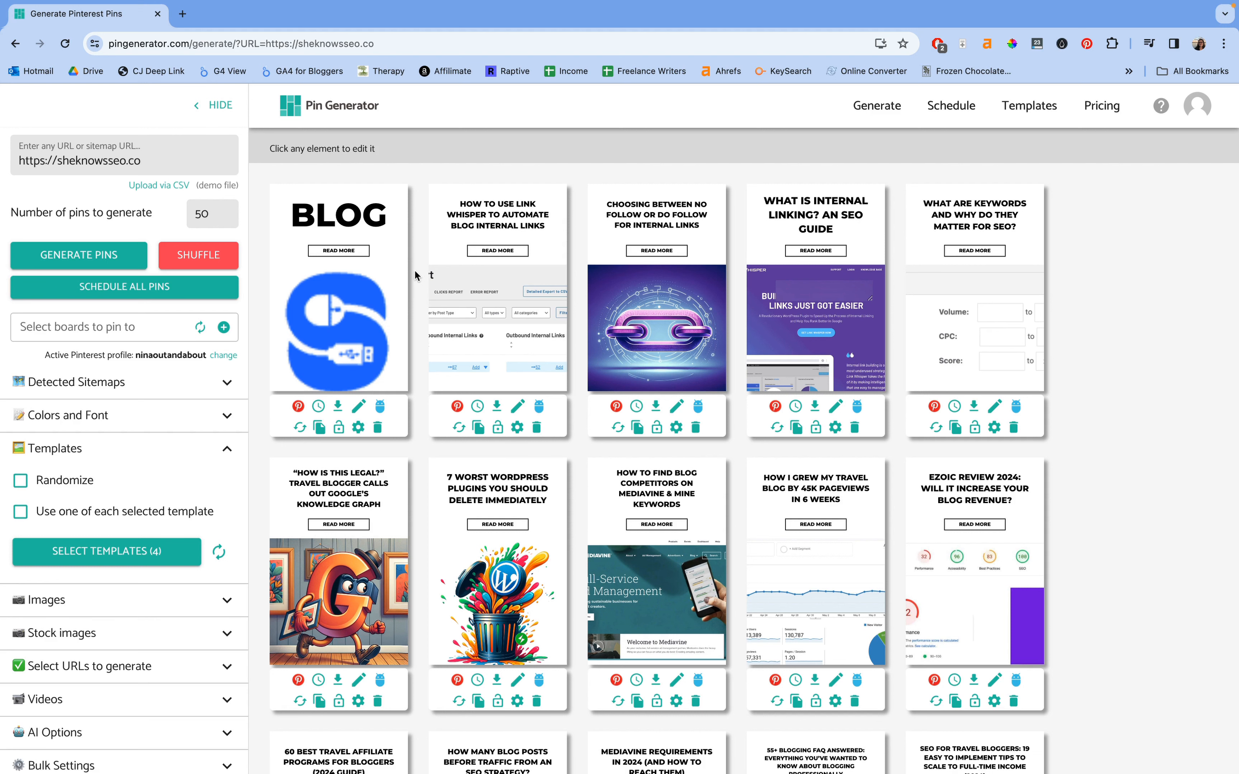
# Delete the generated "Blog" pin.
pyautogui.click(378, 429)
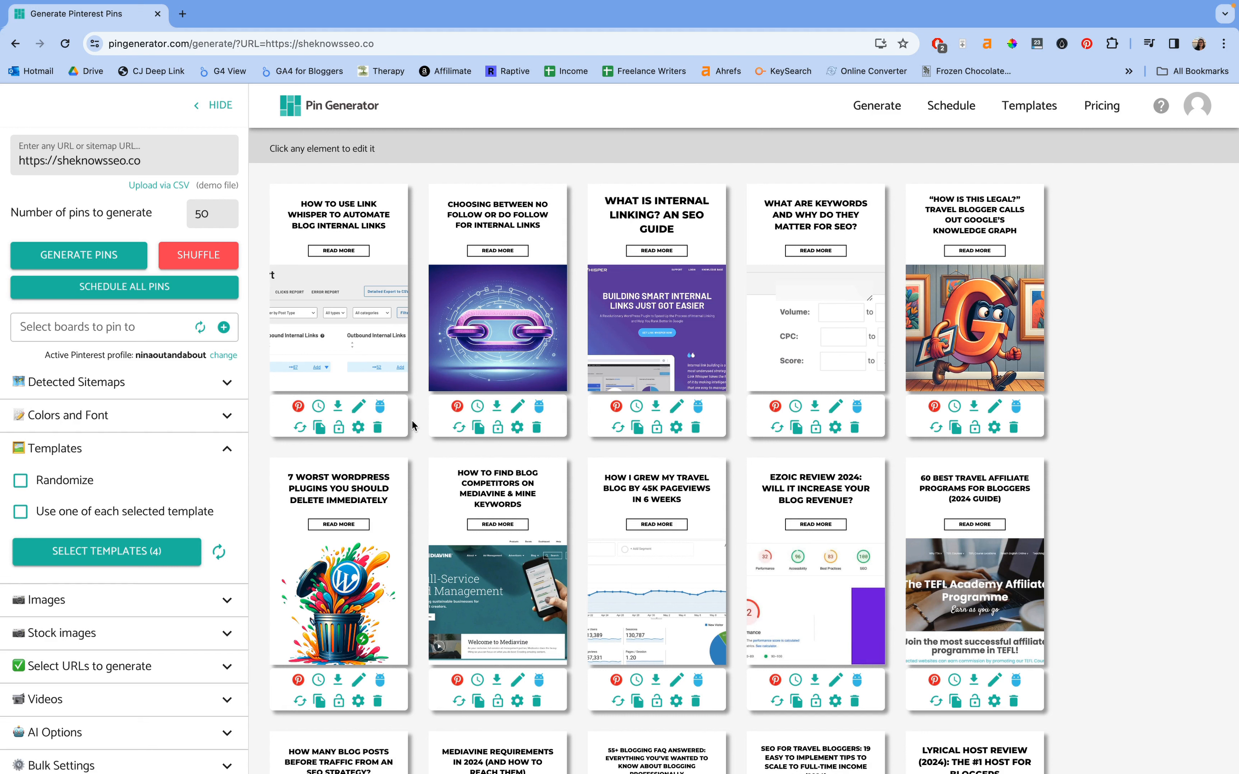
# Open the "How to Use Link Whisper to Automate Blog Internal Links" pin for editing, review its title, and close it without saving.
pyautogui.moveTo(382, 408)
pyautogui.click(359, 407)
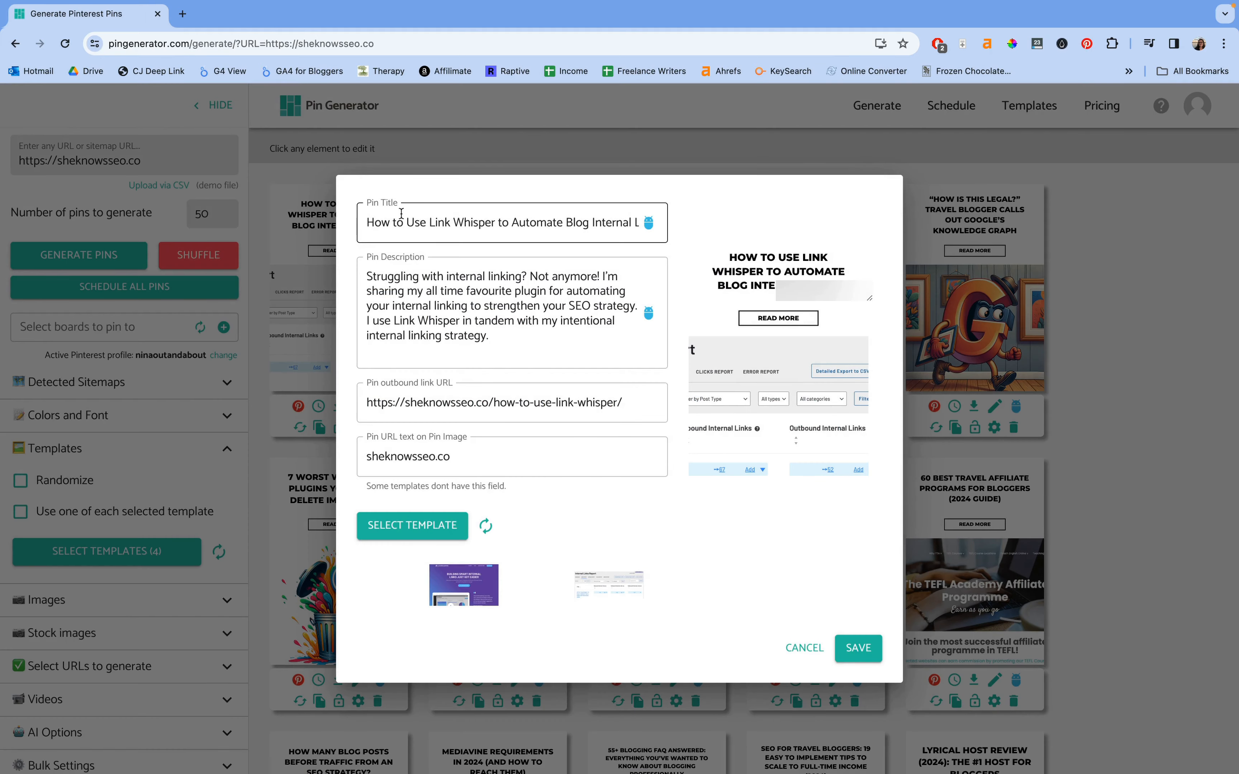
pyautogui.moveTo(361, 220); pyautogui.dragTo(697, 239)
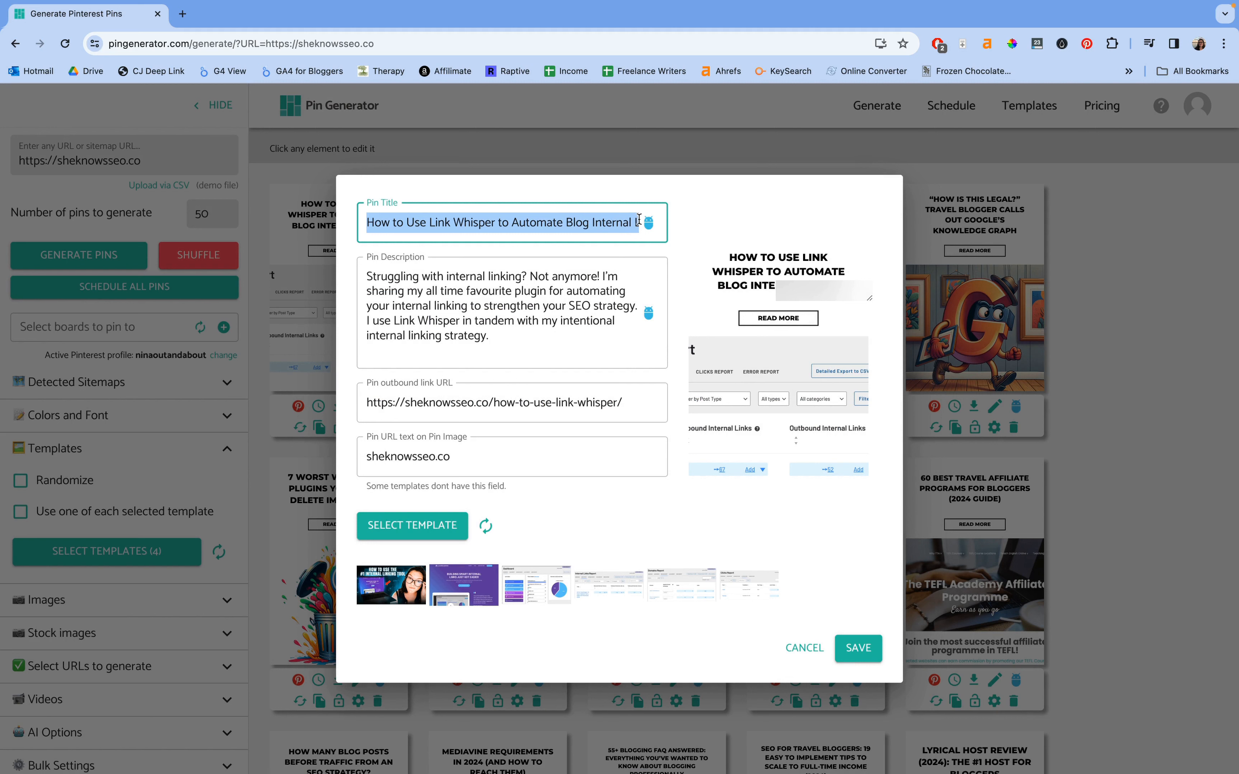
pyautogui.moveTo(642, 226)
pyautogui.click(806, 653)
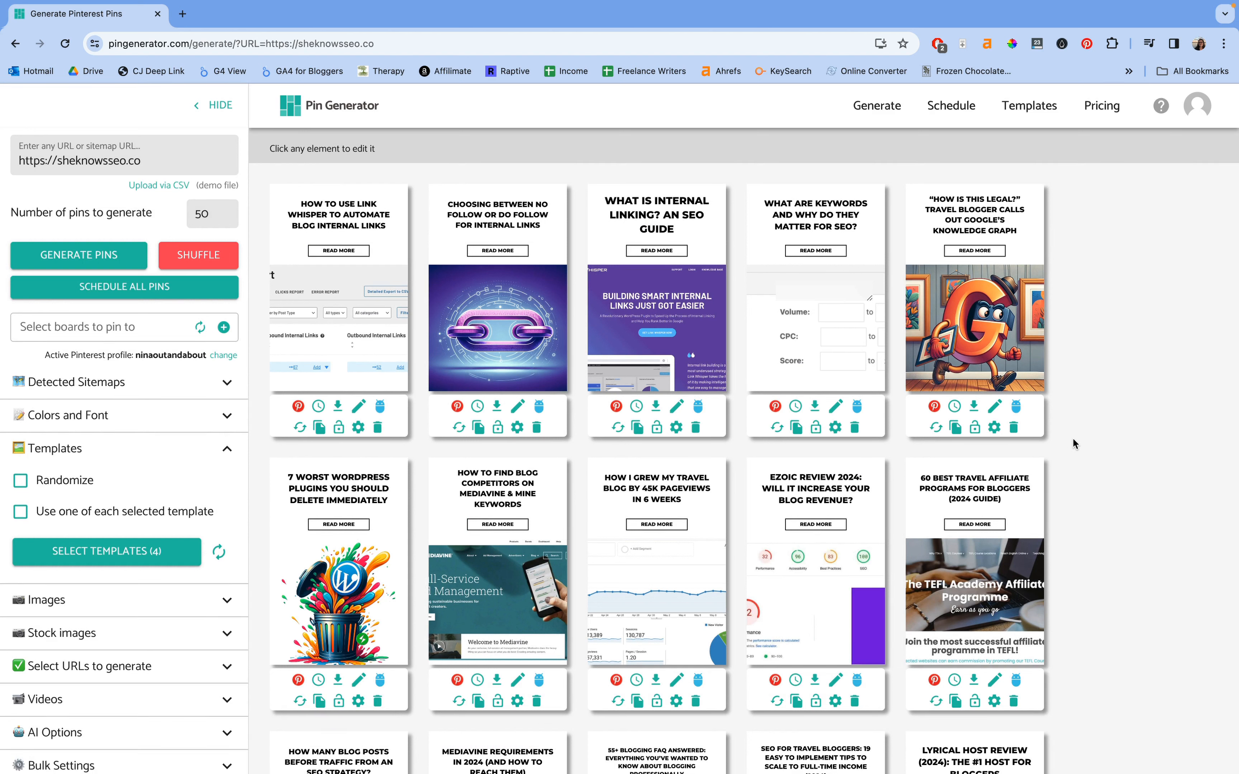
# Create a new 1000 x 1500 px Pinterest pin template and add a text element to its canvas.
pyautogui.scroll(-20, 1072, 440)
pyautogui.scroll(20, 1072, 439)
pyautogui.click(1029, 105)
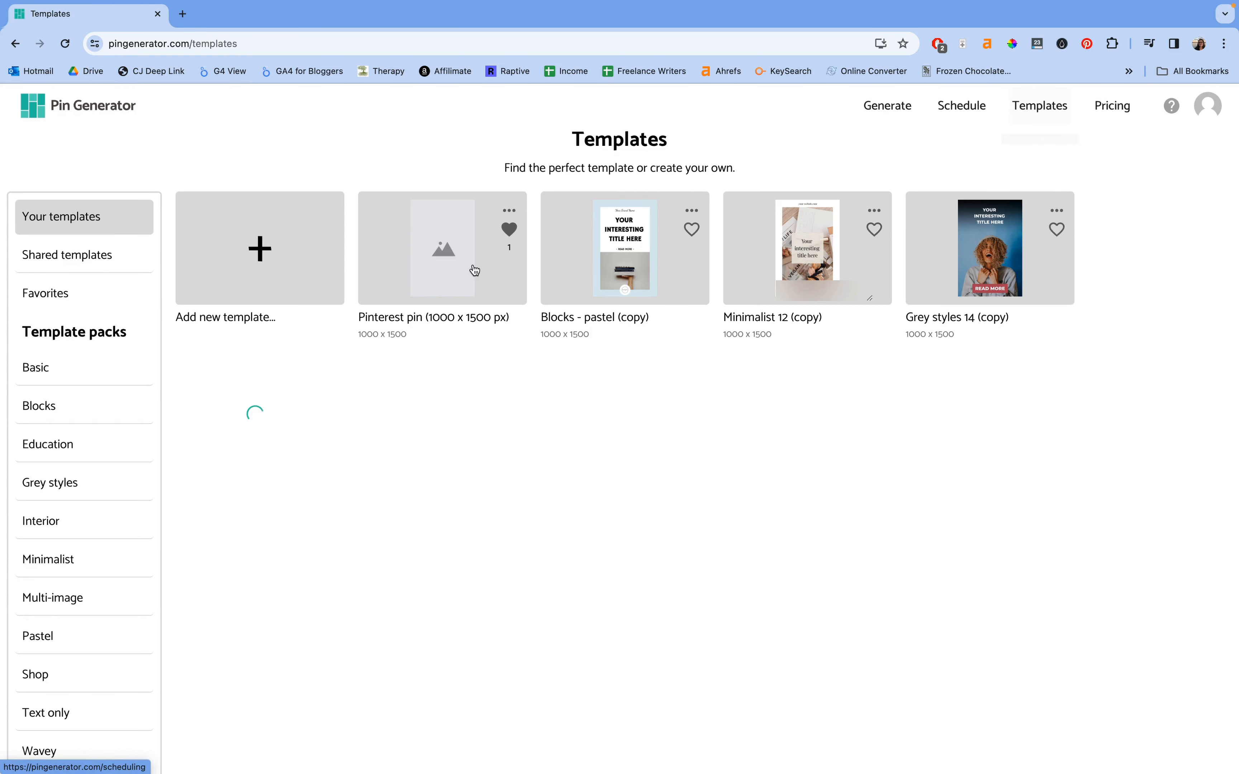
pyautogui.click(266, 246)
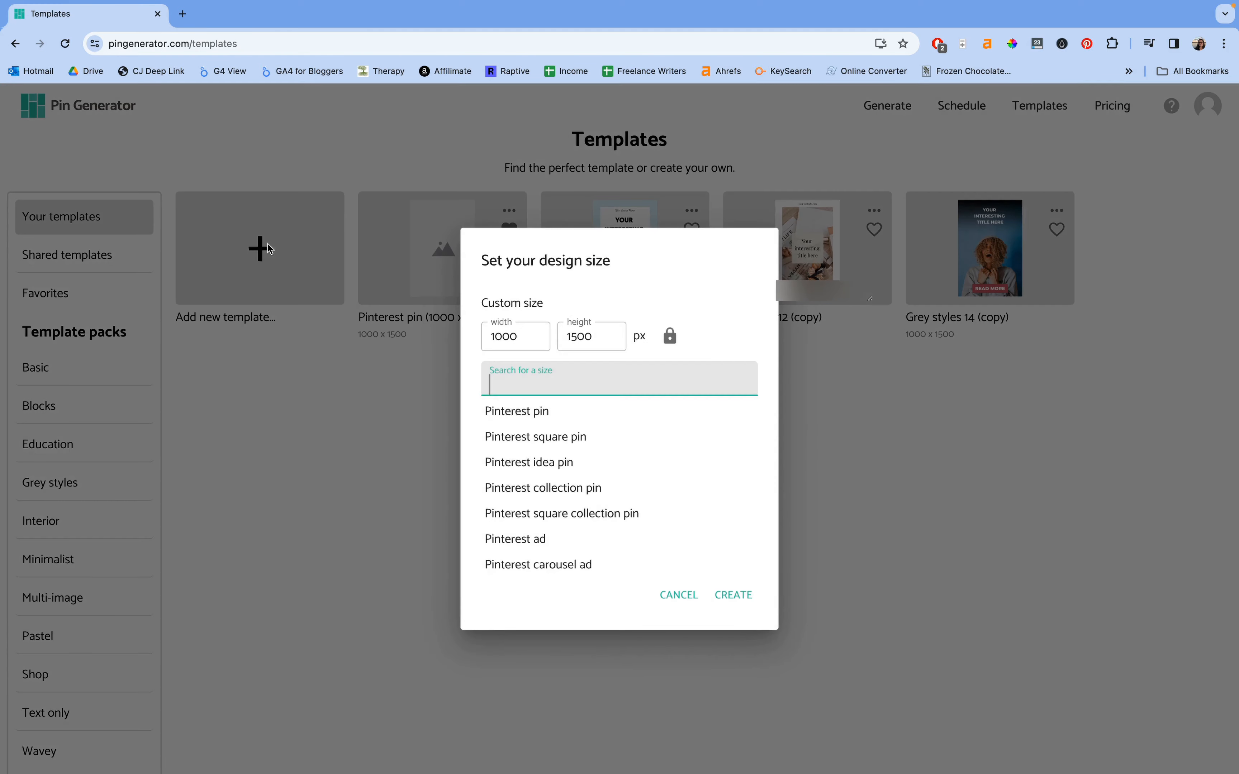
pyautogui.click(558, 419)
pyautogui.click(735, 594)
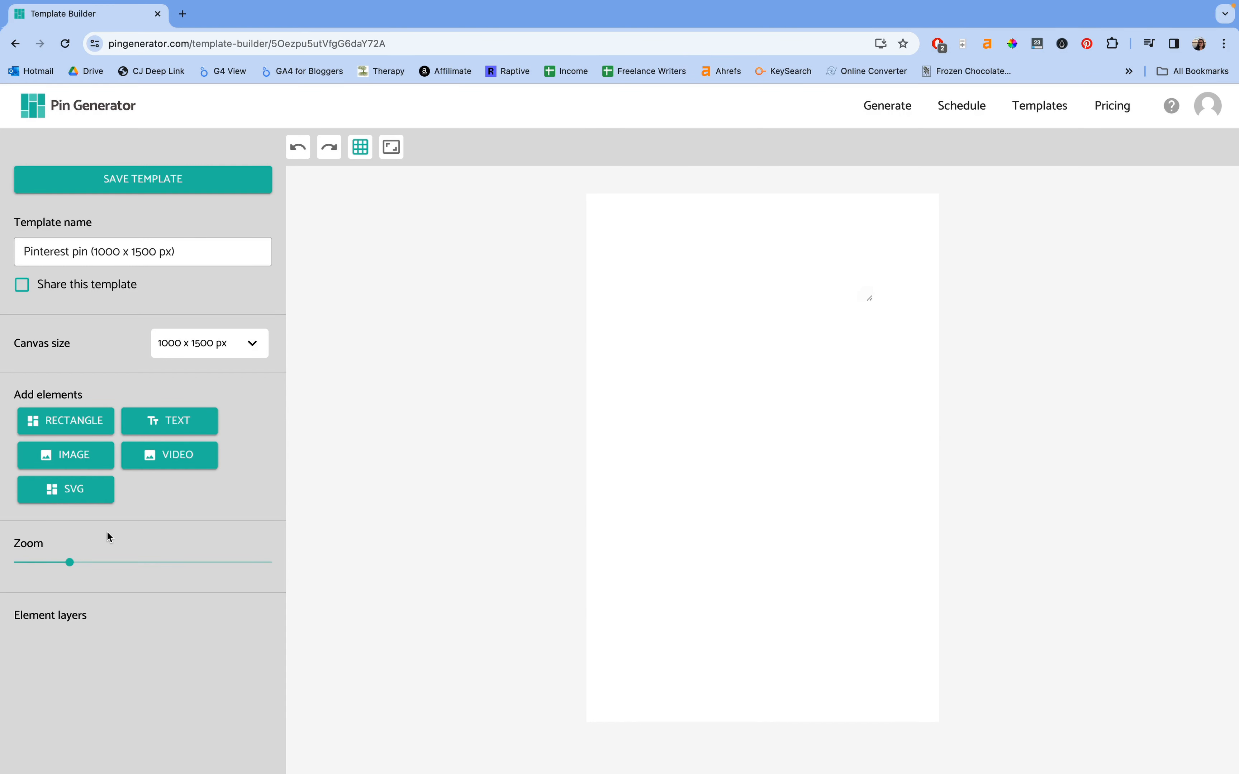
pyautogui.click(187, 431)
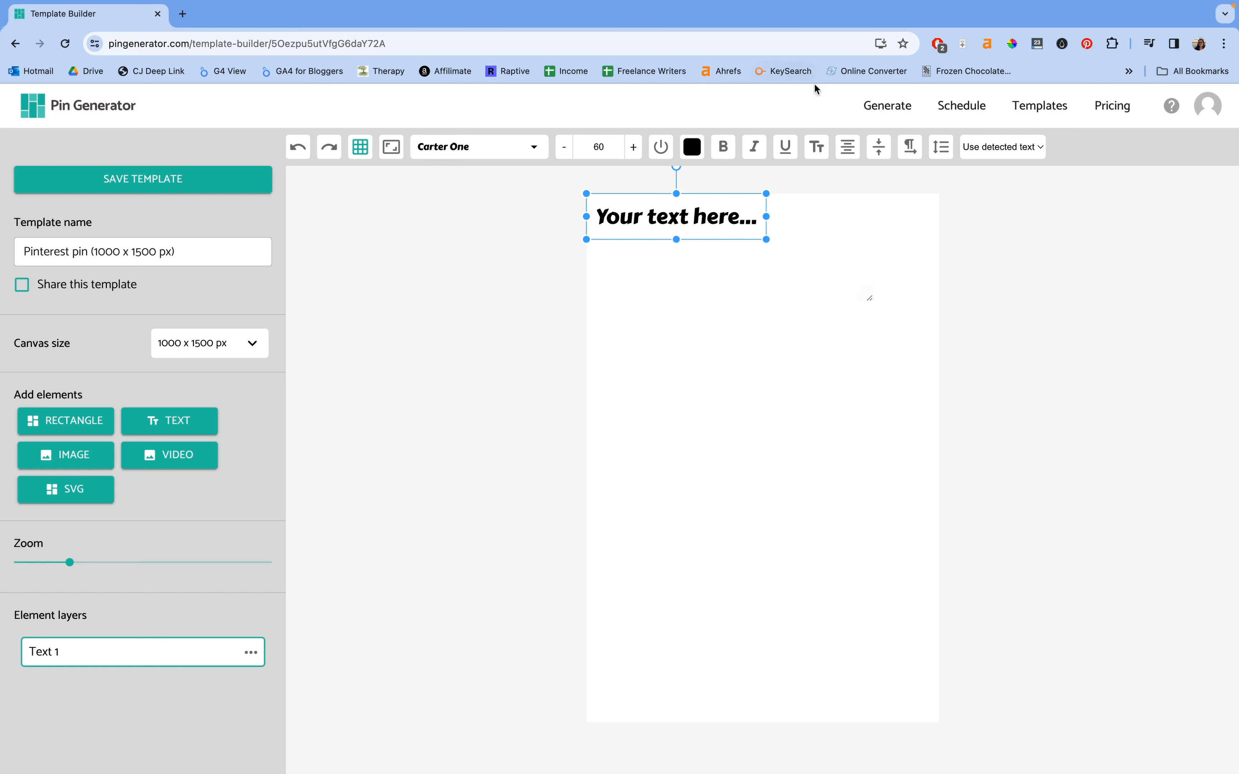
# View the scheduling settings with the scheduled pins queue and reload the page.
pyautogui.click(953, 114)
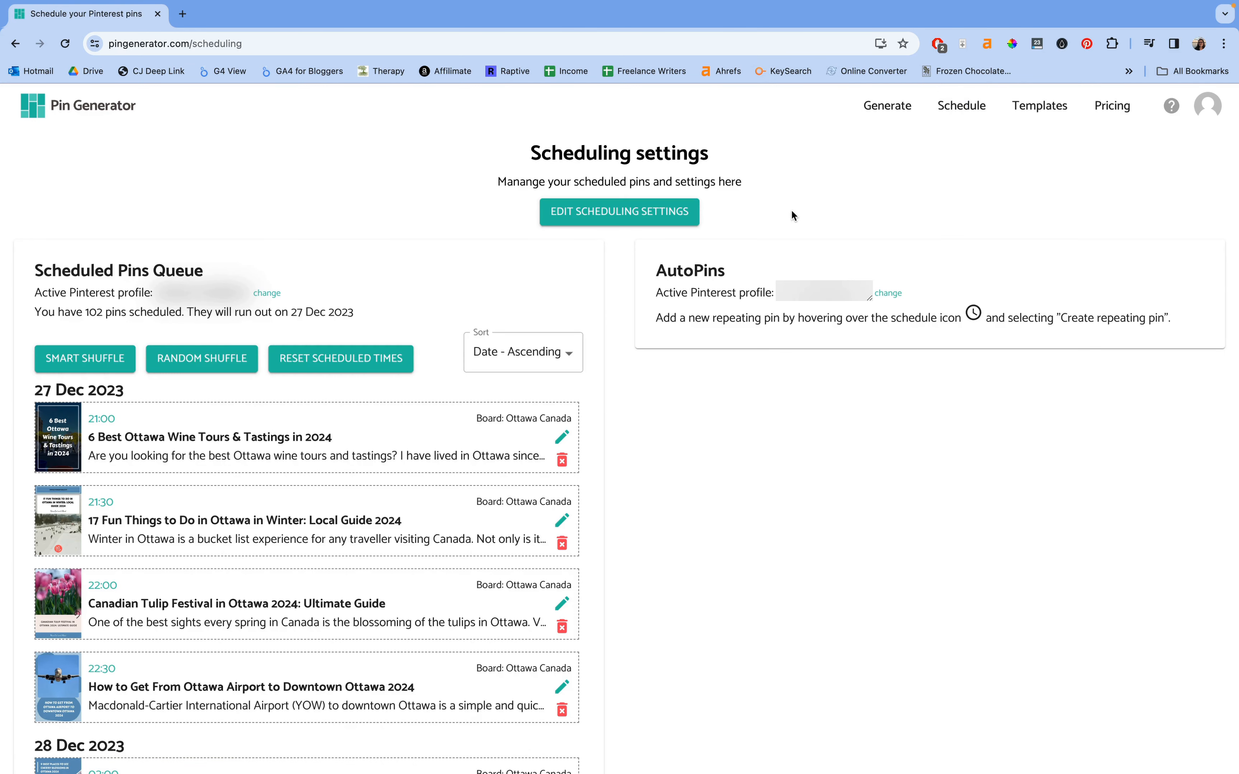
pyautogui.click(64, 43)
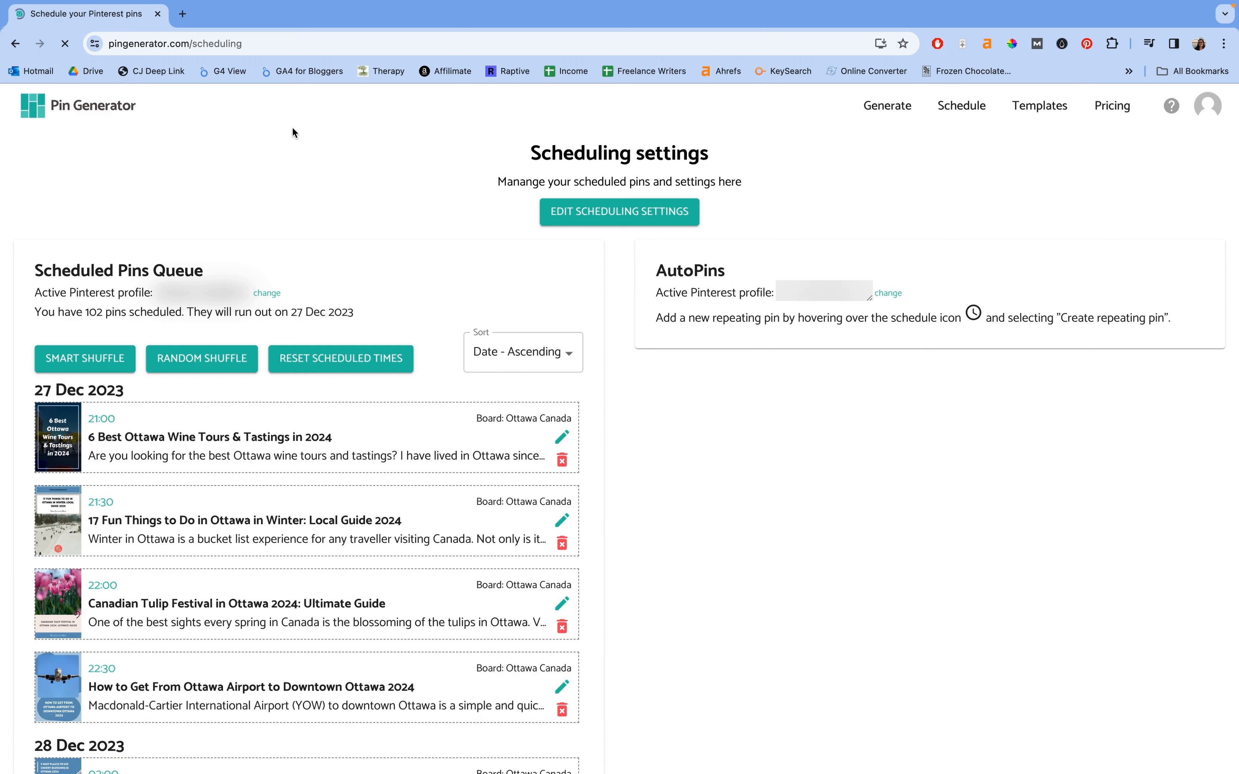